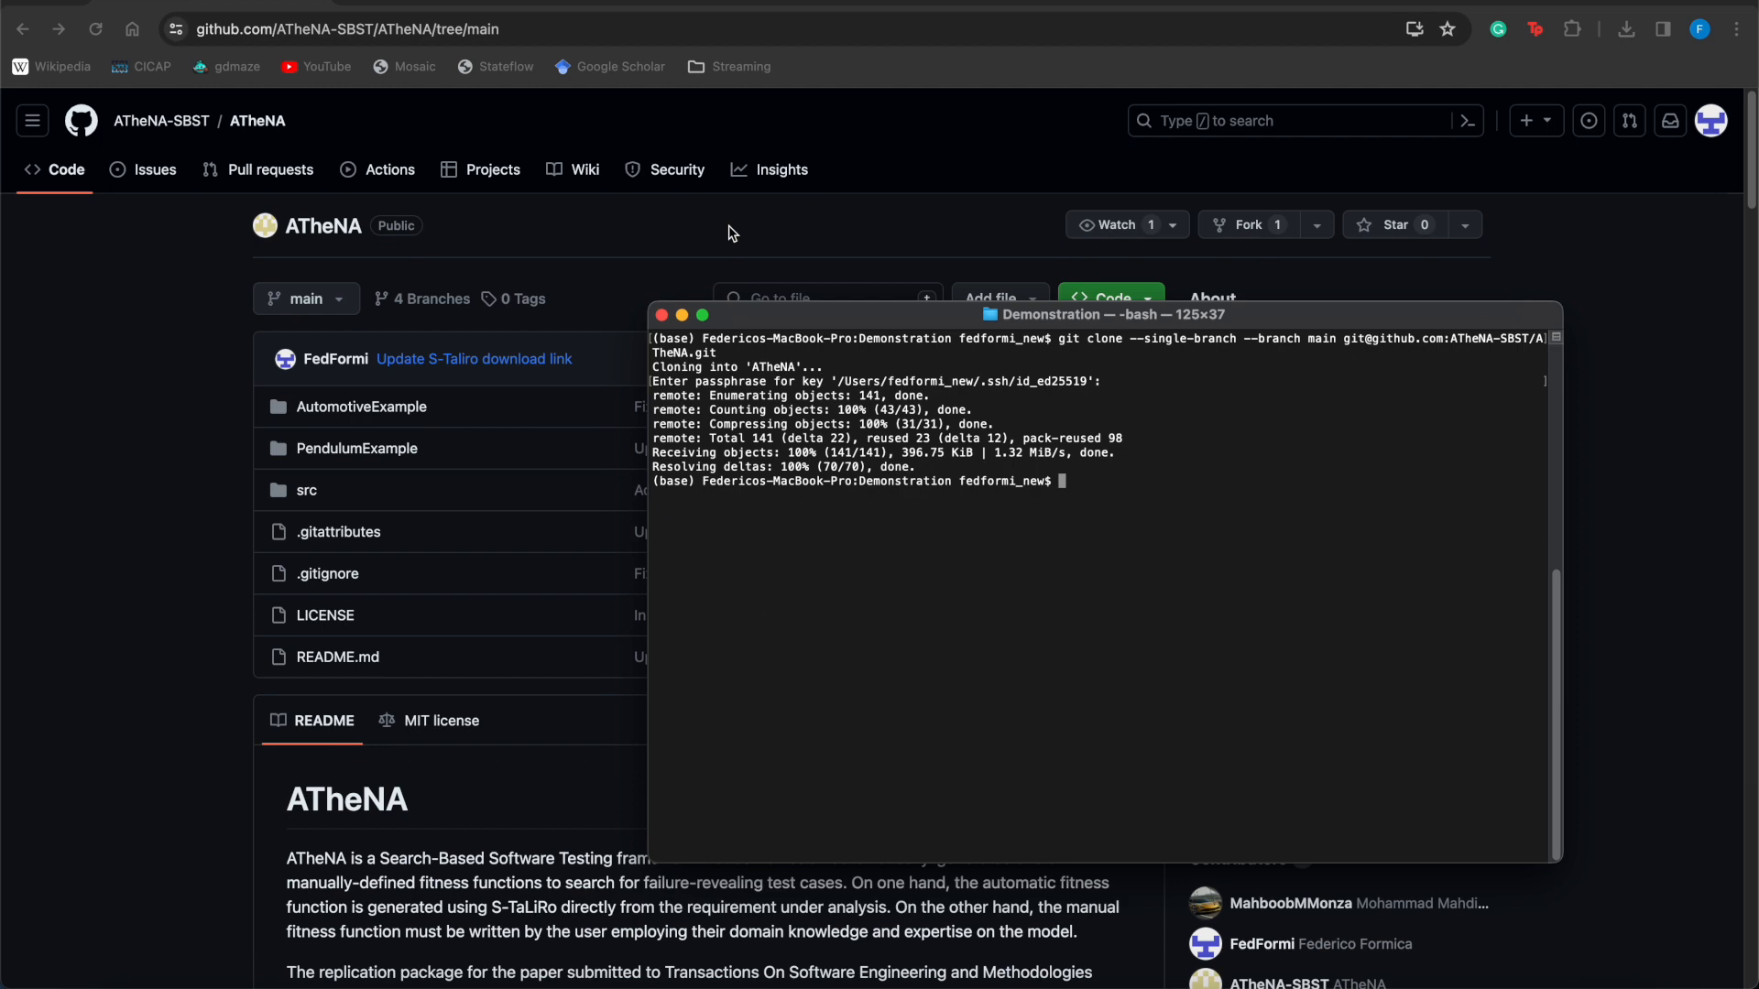
Step: Download the S-TaLiRo trunk from its Assembla repository and extract trunk.zip in the Demonstration folder in Finder
click(600, 224)
click(435, 3)
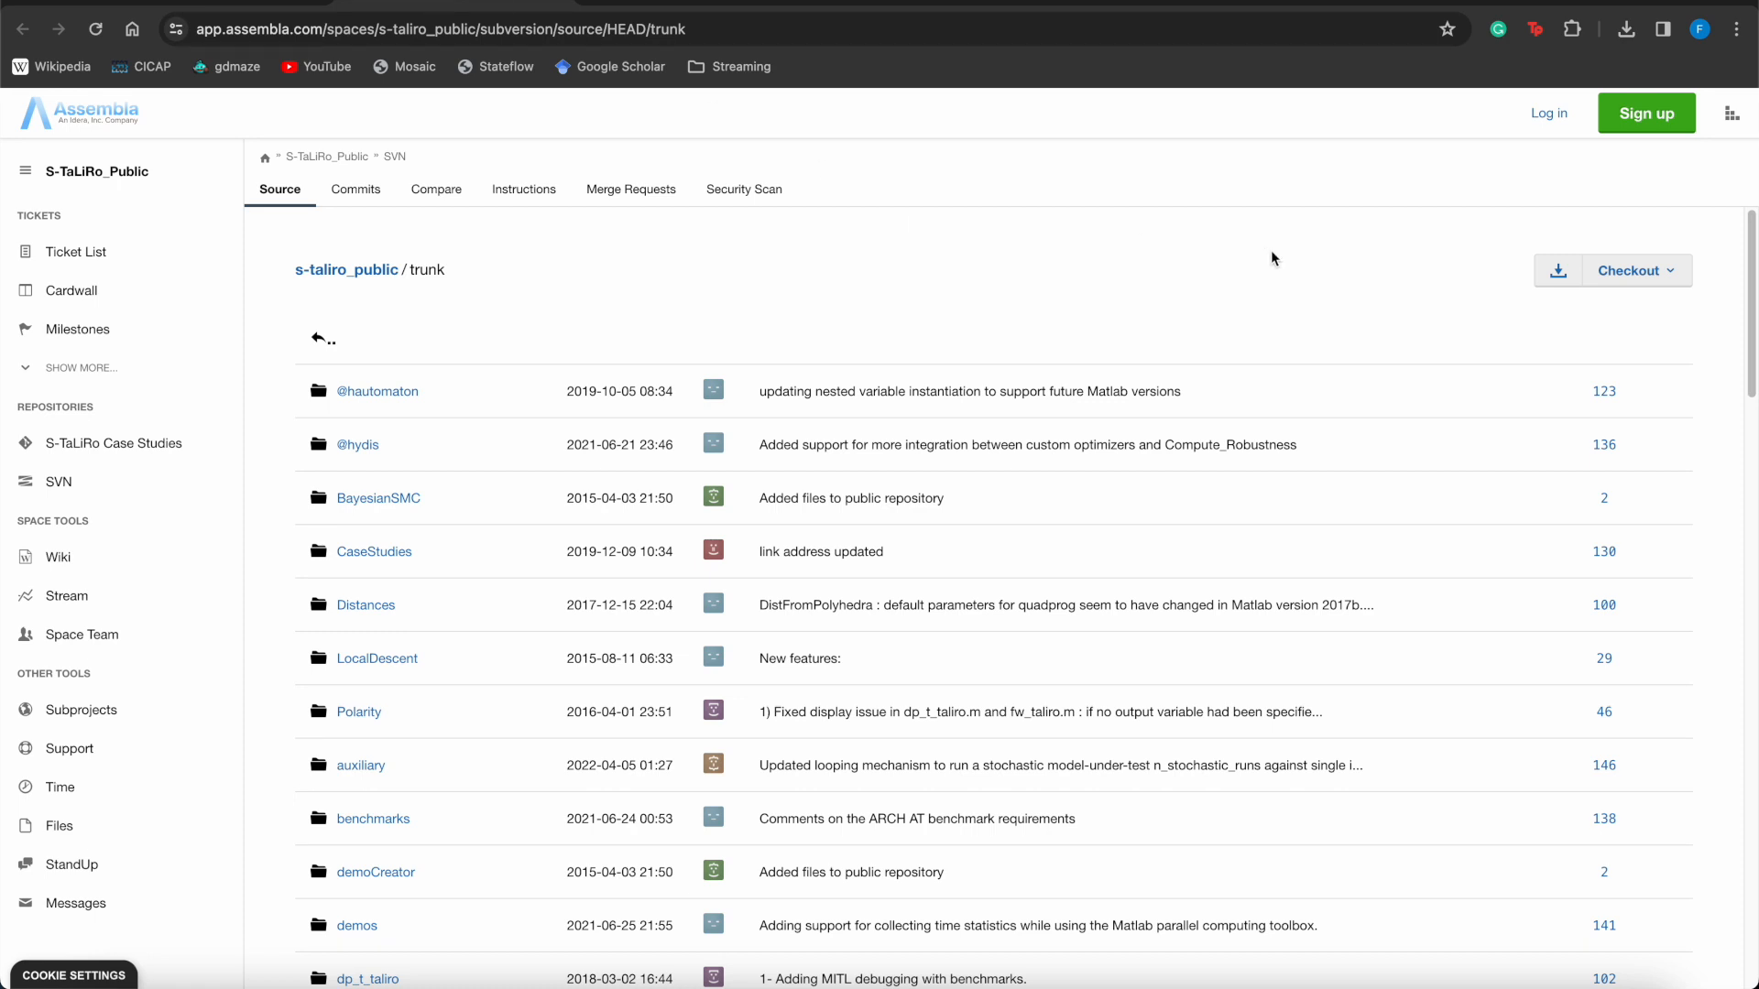
click(1555, 285)
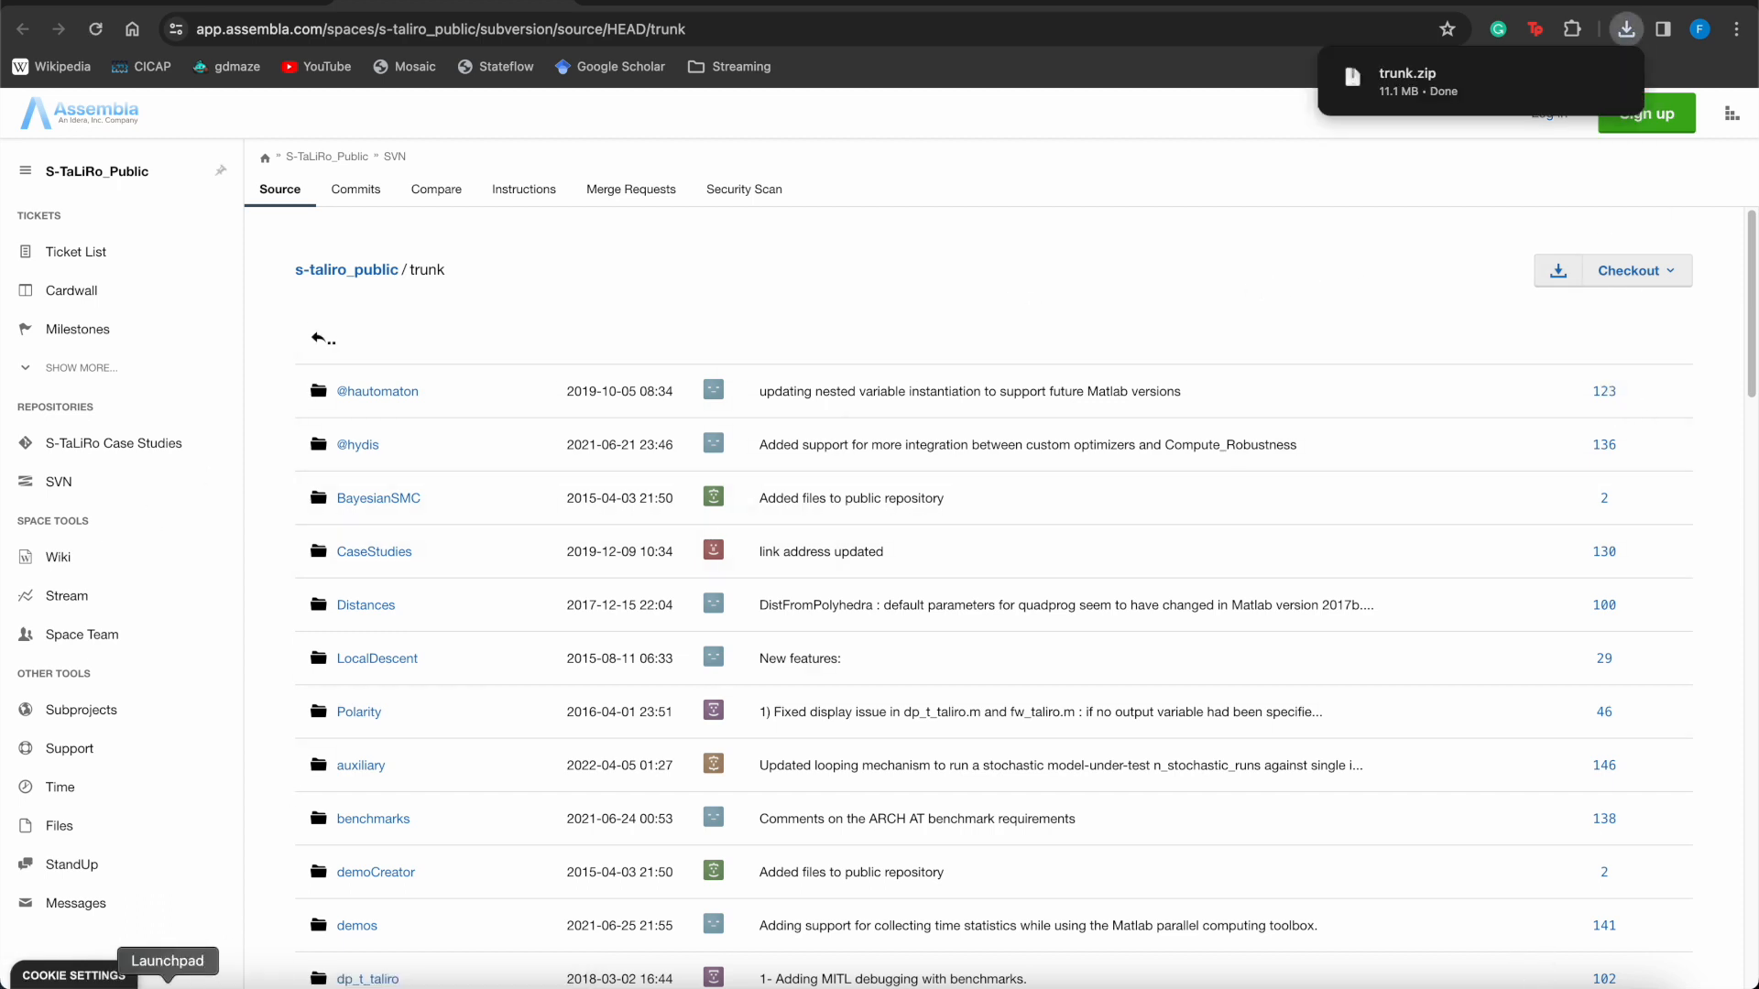
click(112, 978)
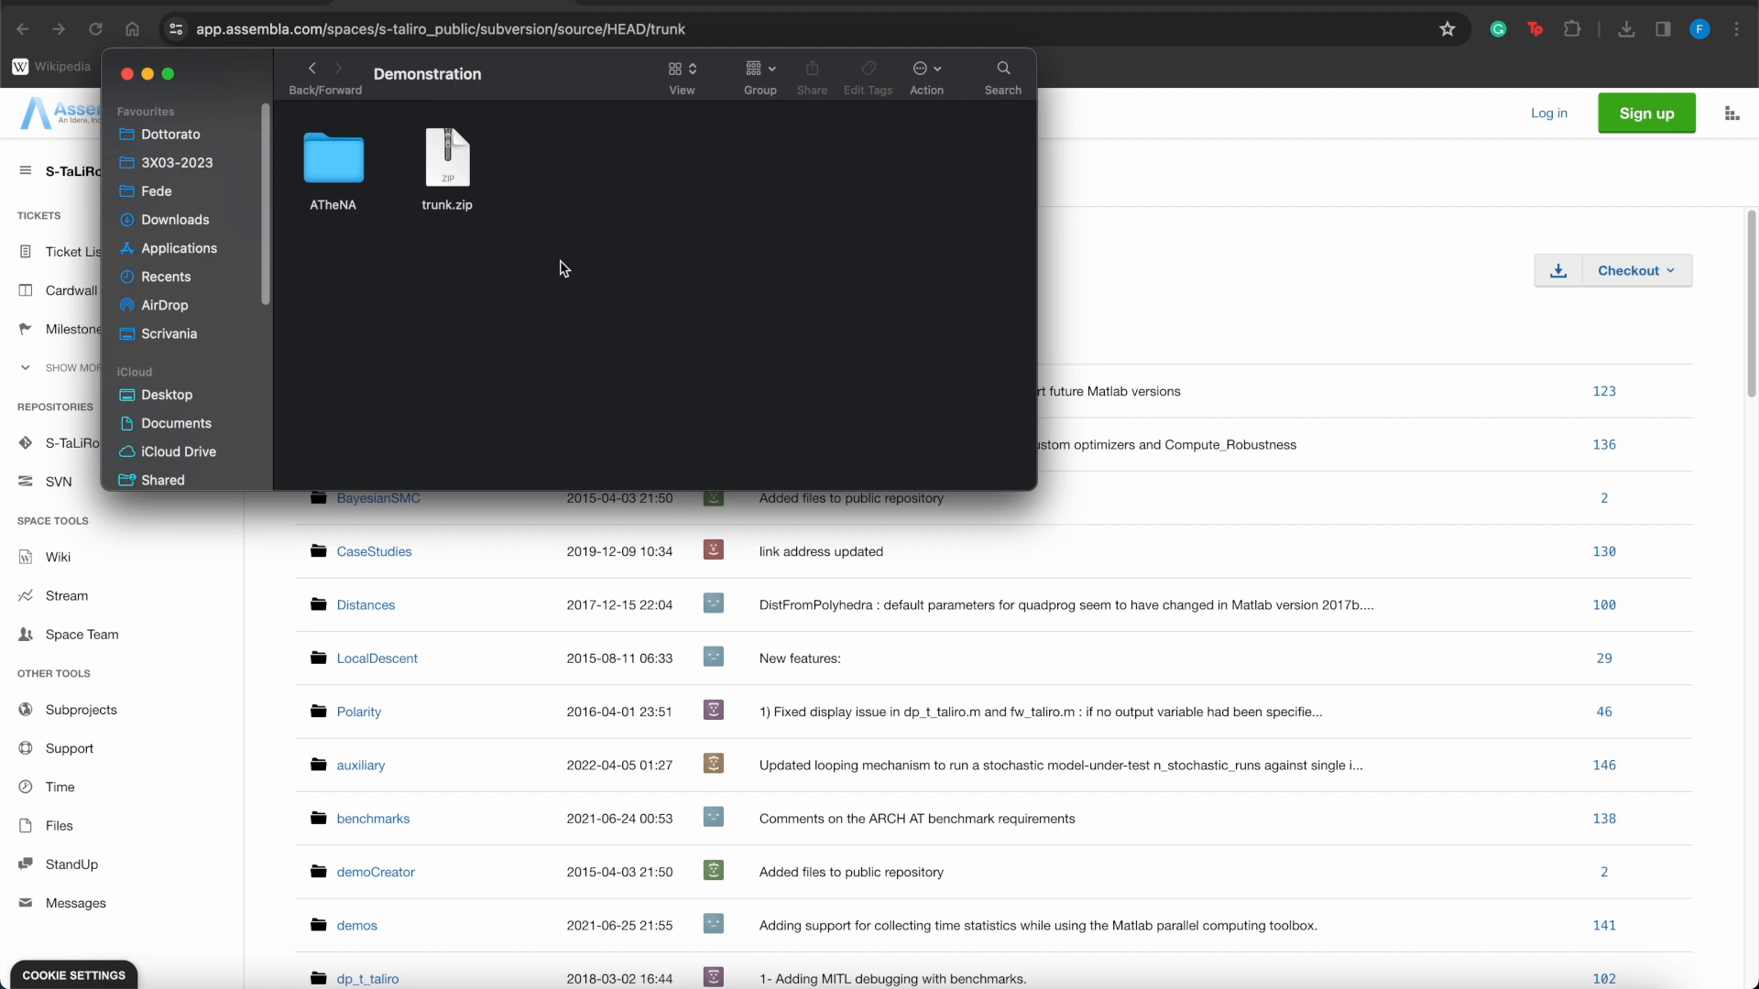
double_click(461, 169)
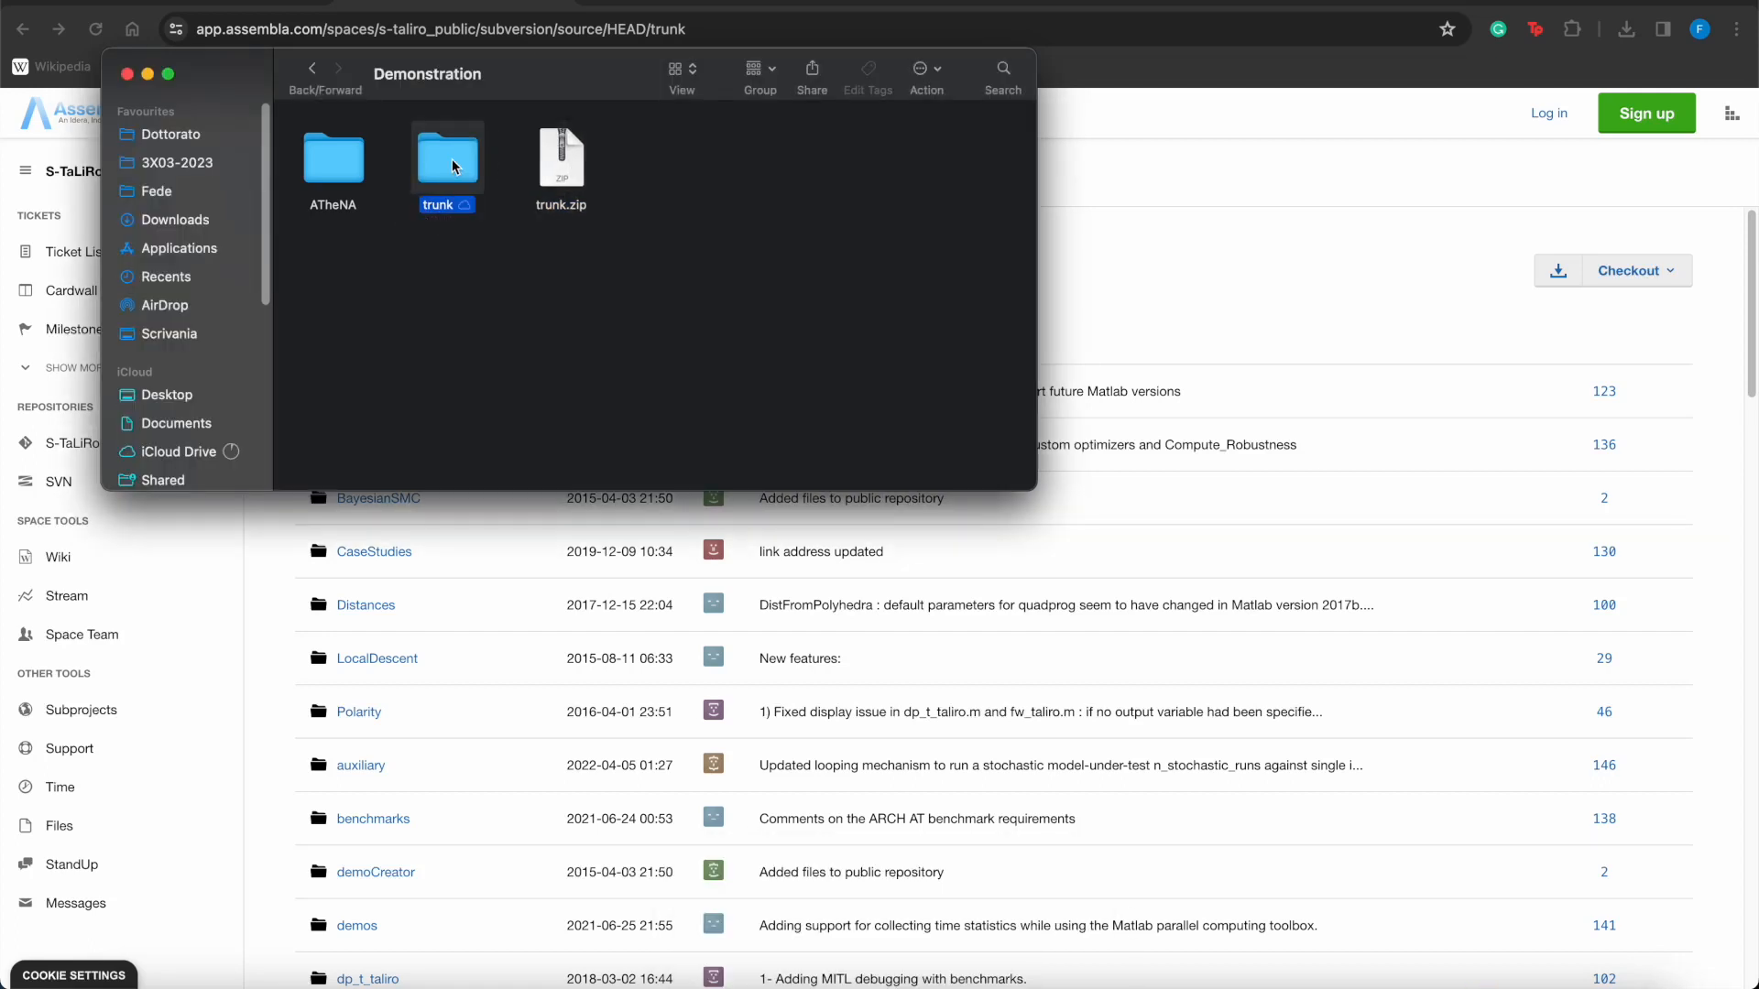
Step: Rename the extracted trunk folder to staliro, move it into the ATheNA folder, and open that folder
right_click(453, 166)
click(475, 263)
text(staliro)
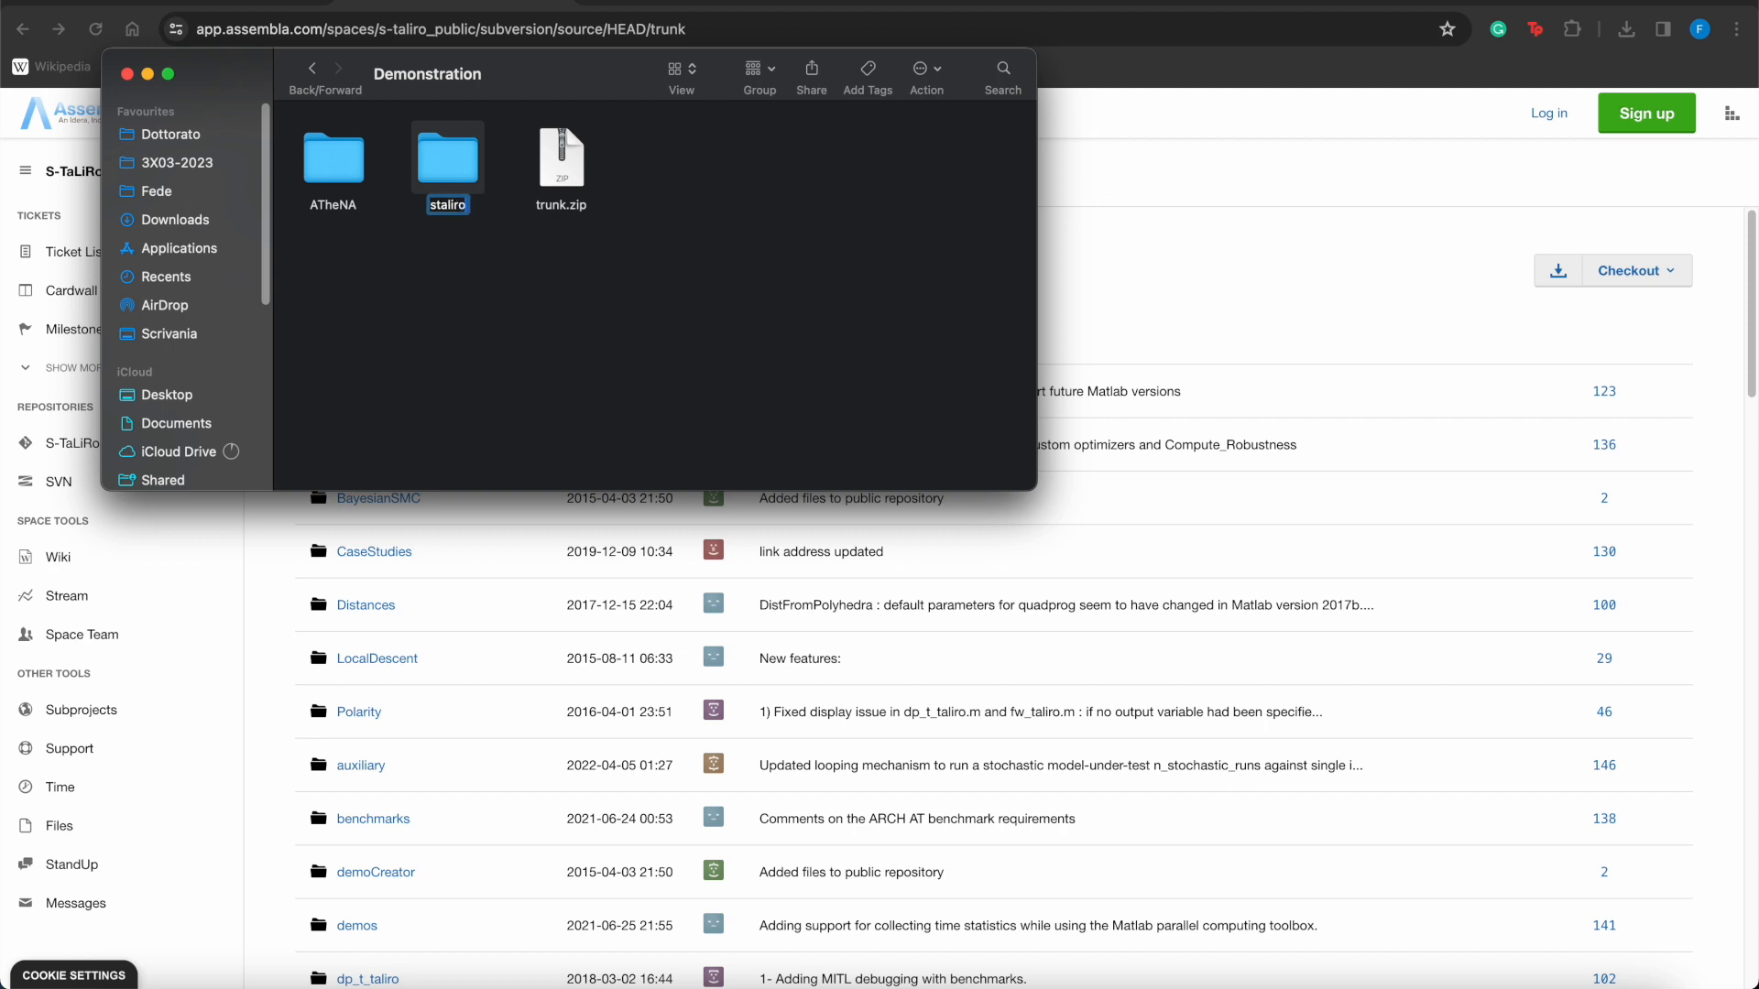
key(Return)
drag(462, 166, 343, 165)
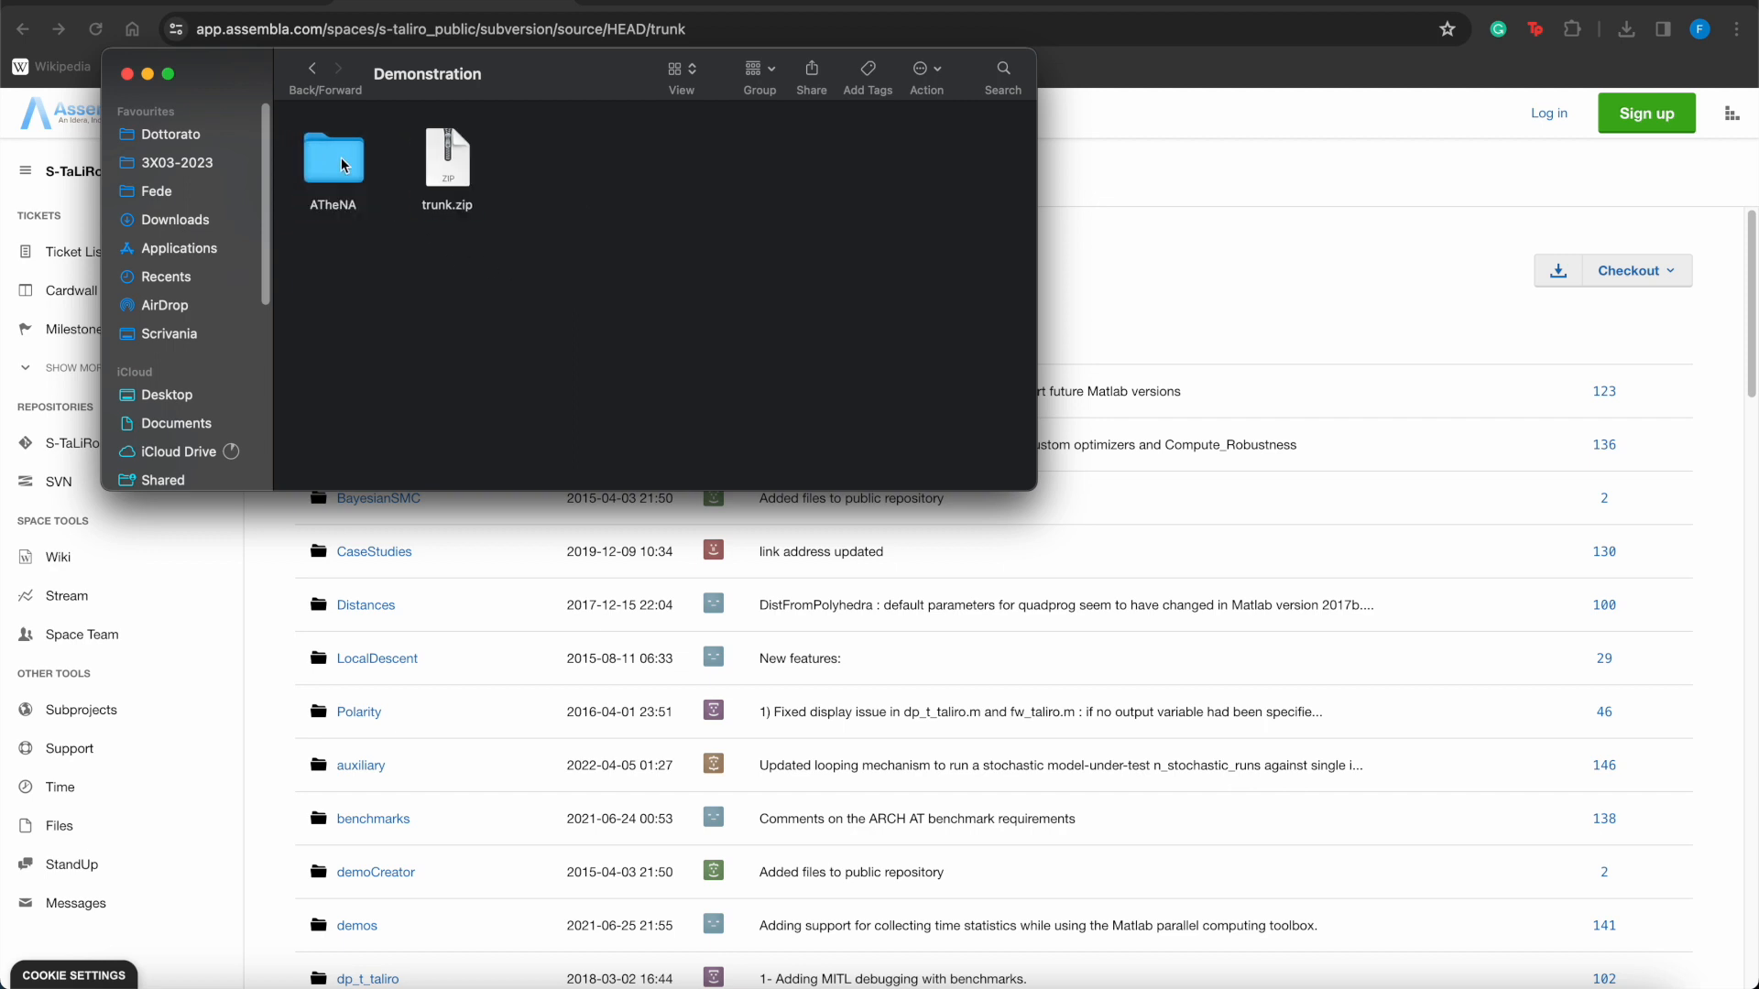
double_click(342, 165)
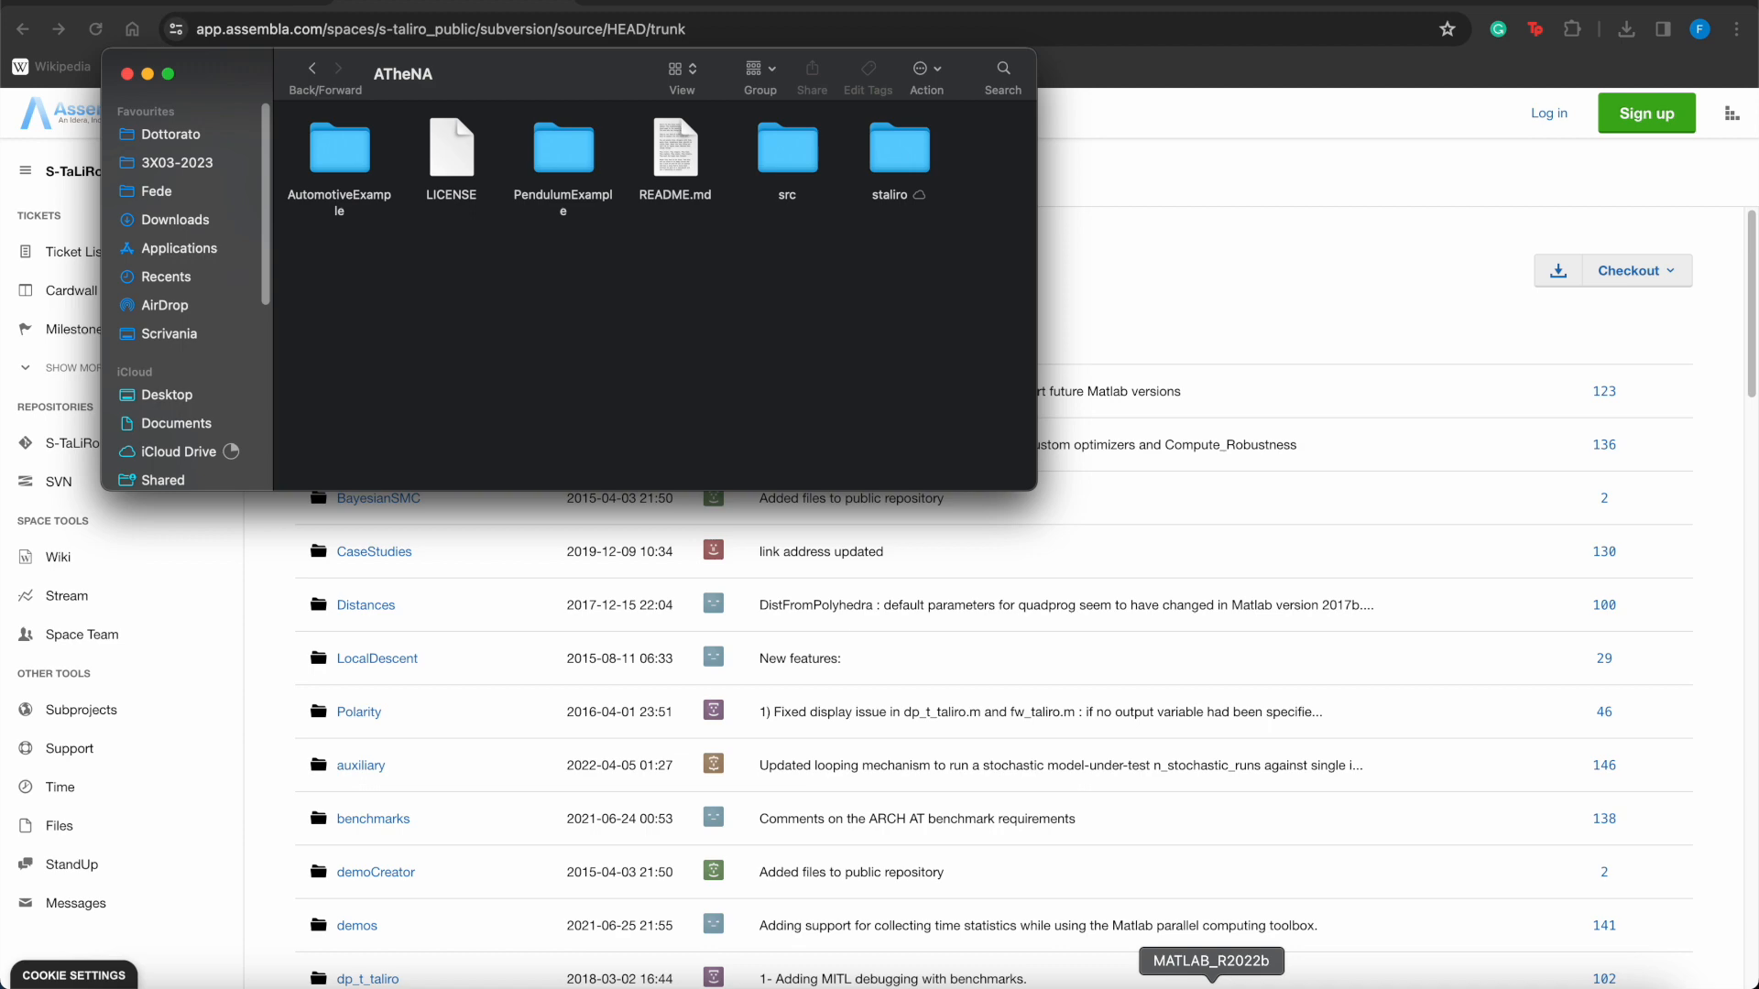
Step: Switch to MATLAB R2022b and review the installed toolboxes in the Add-On Manager, including Simulink
click(1211, 987)
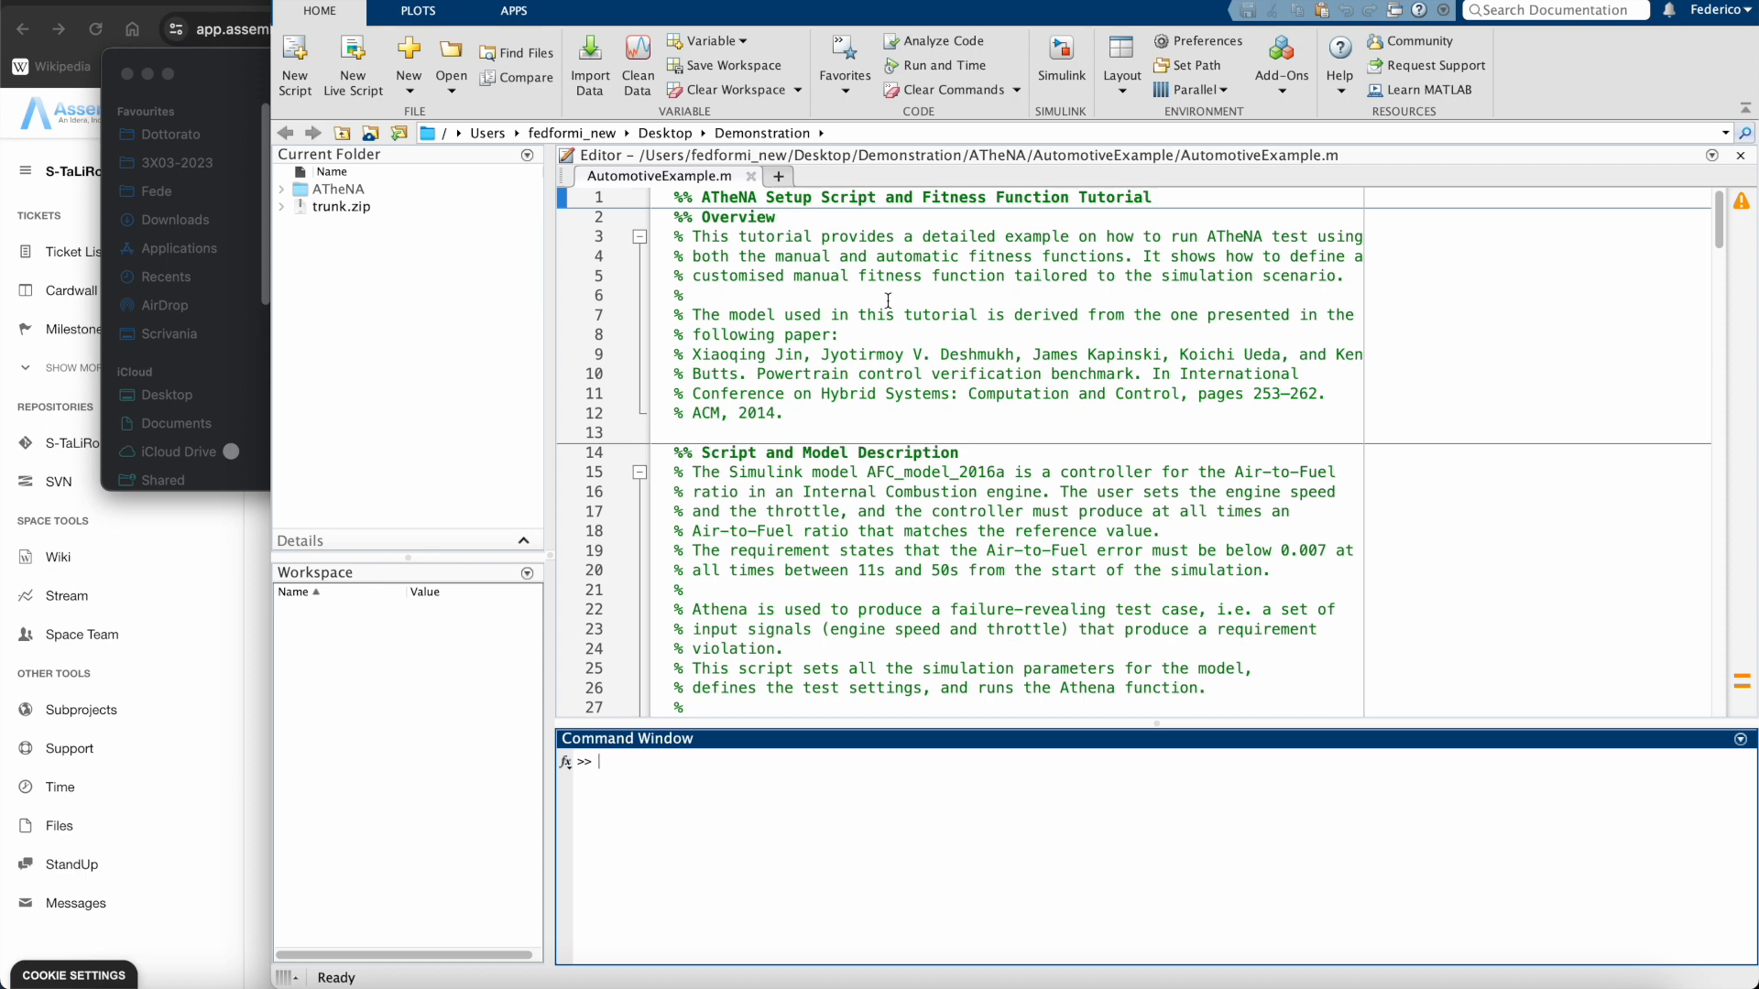
click(1287, 88)
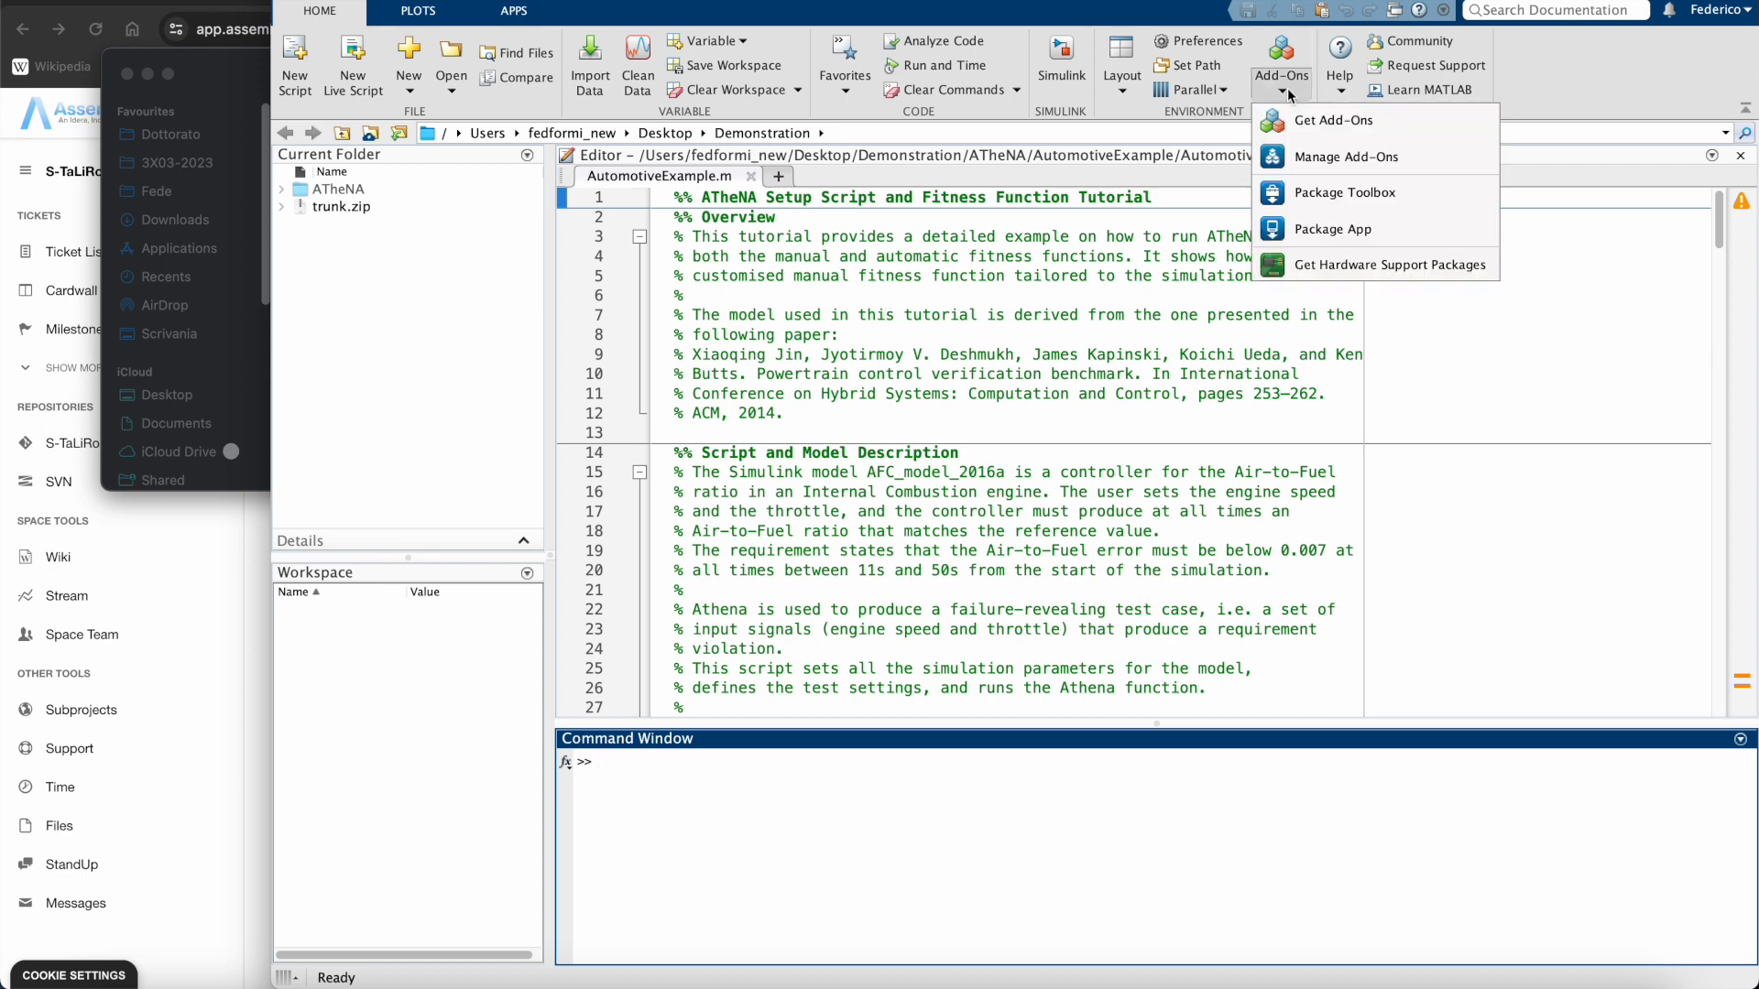
click(1343, 155)
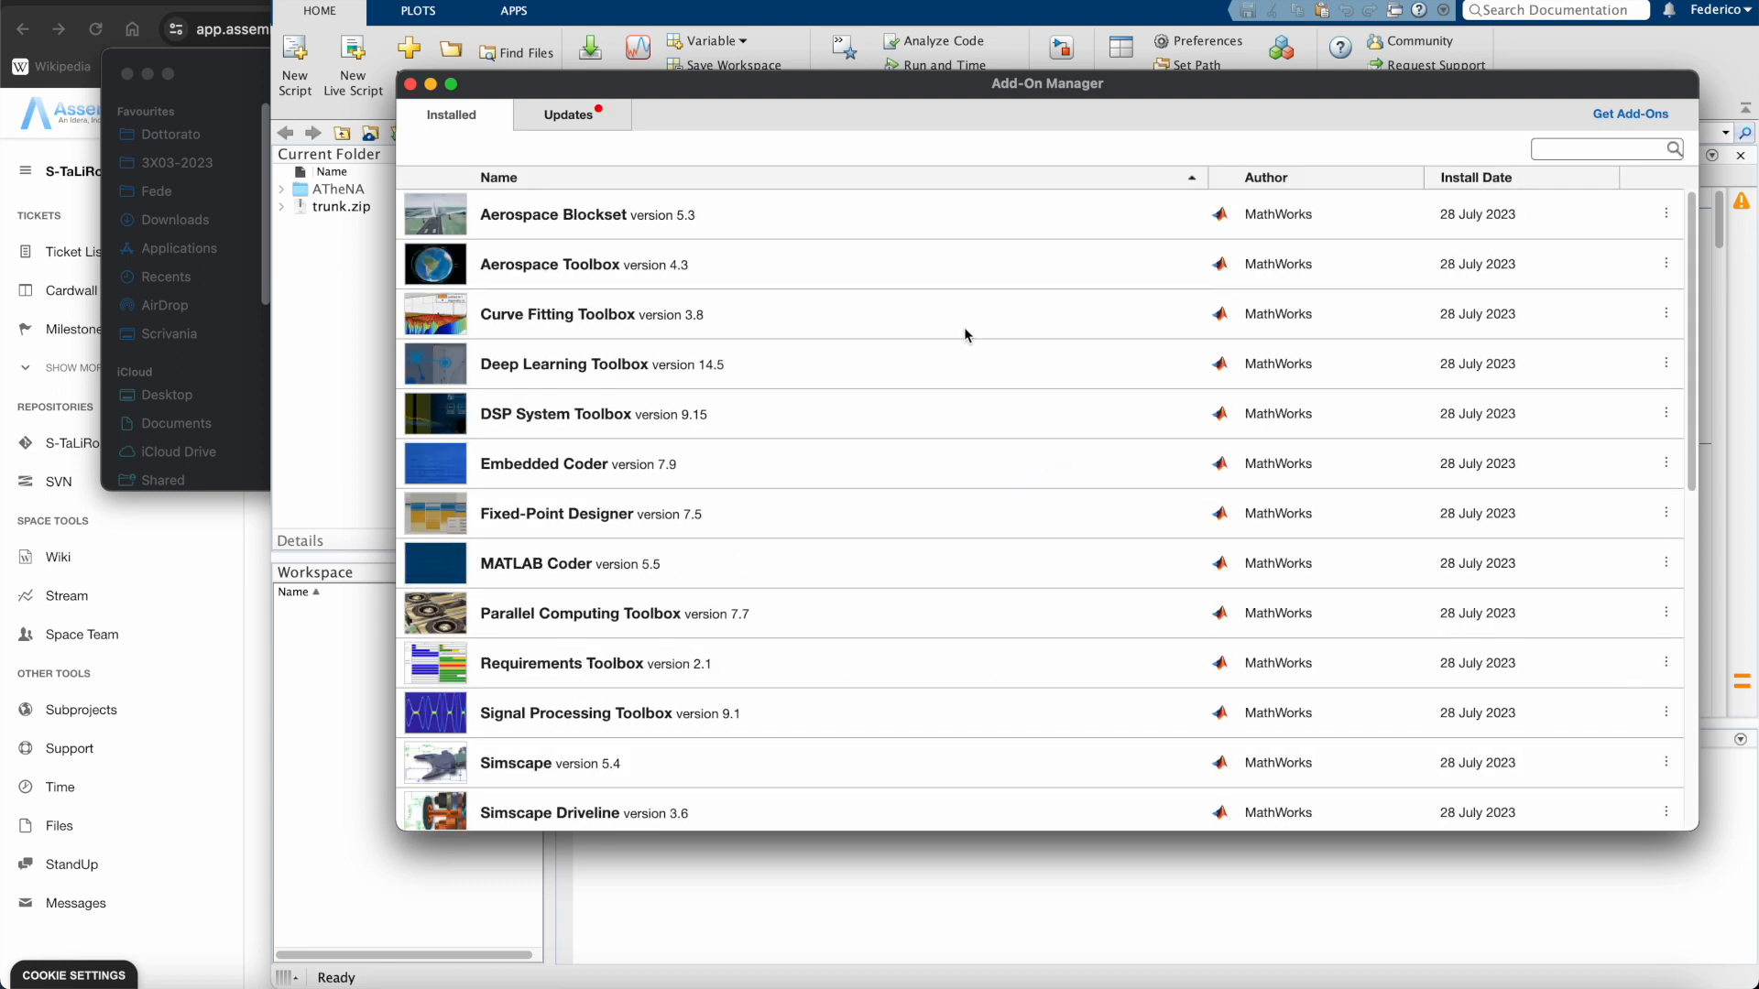
scroll(806, 597, down, 3)
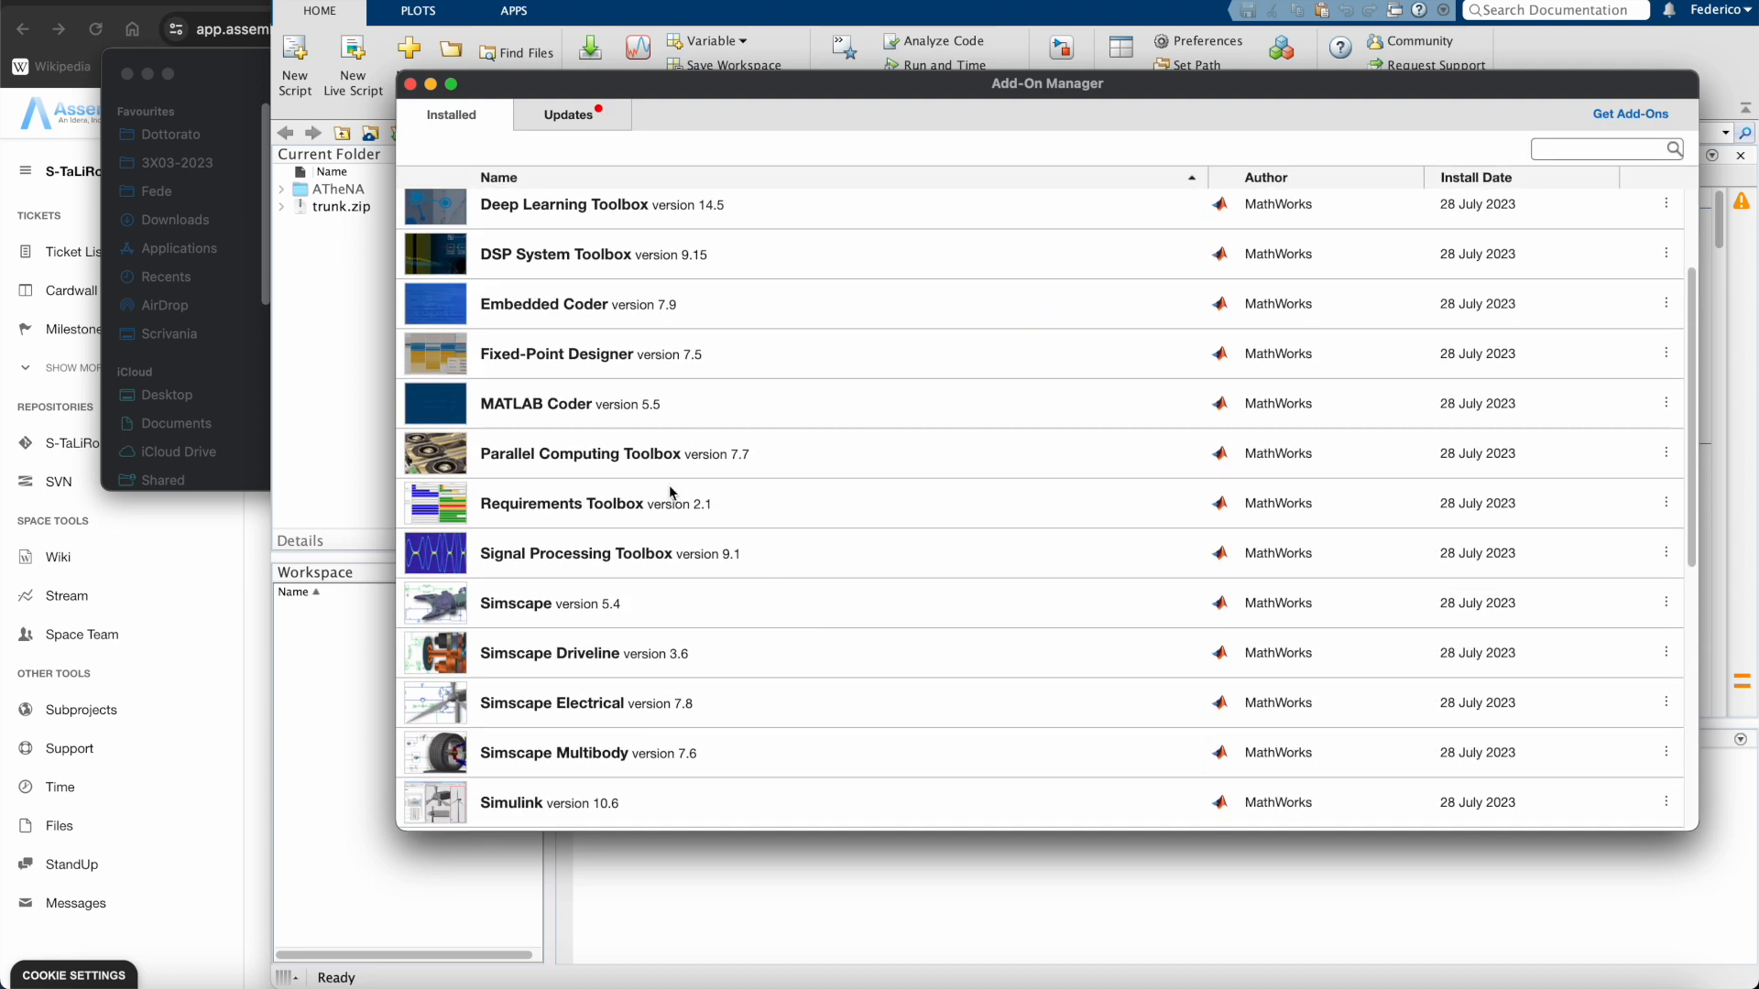
scroll(666, 477, down, 3)
scroll(666, 477, down, 1)
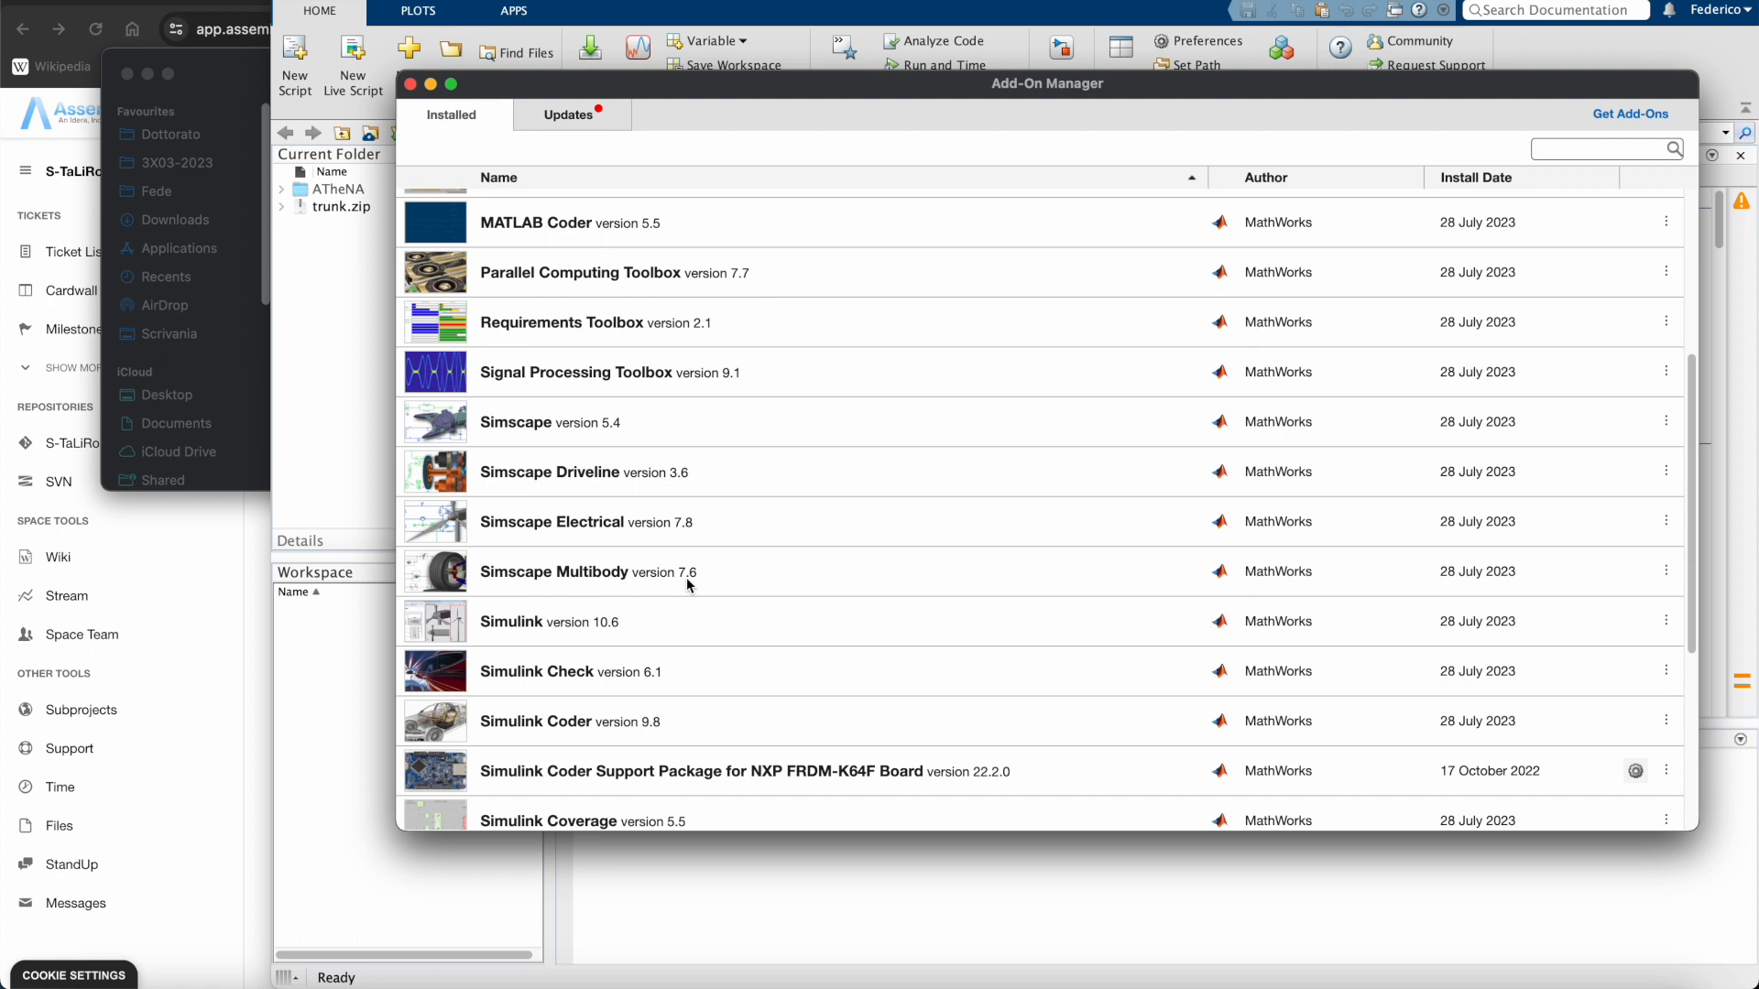
scroll(685, 577, up, 1)
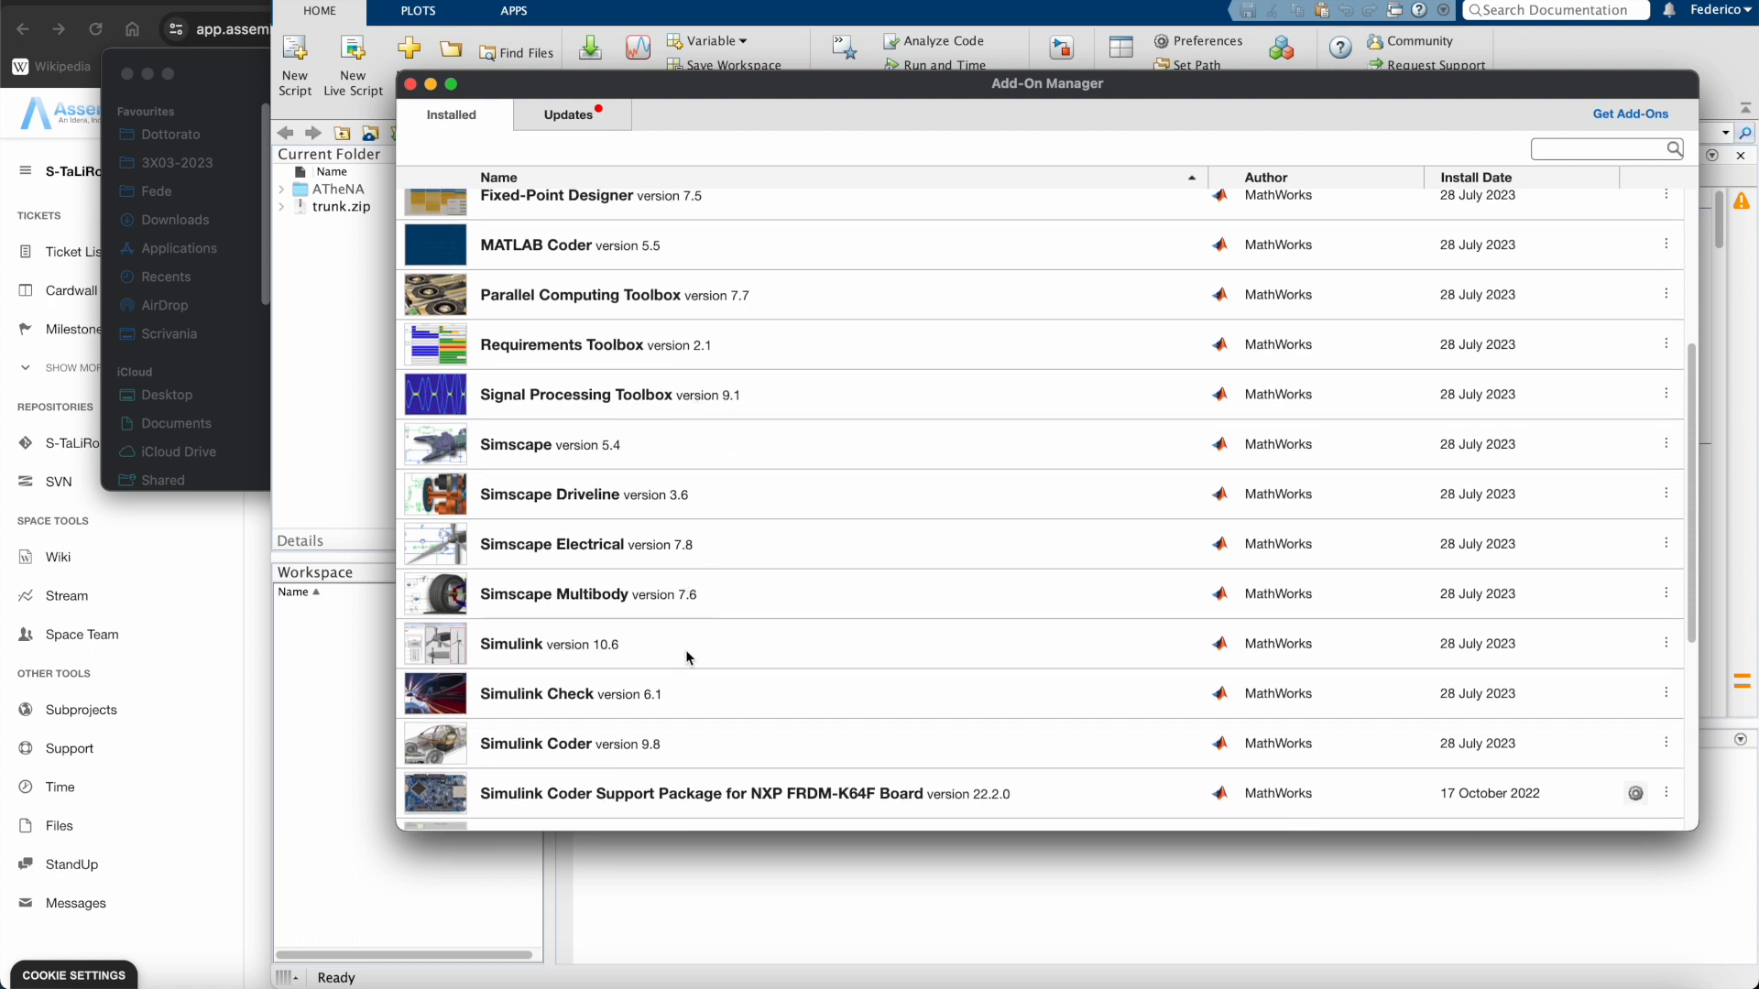
click(410, 84)
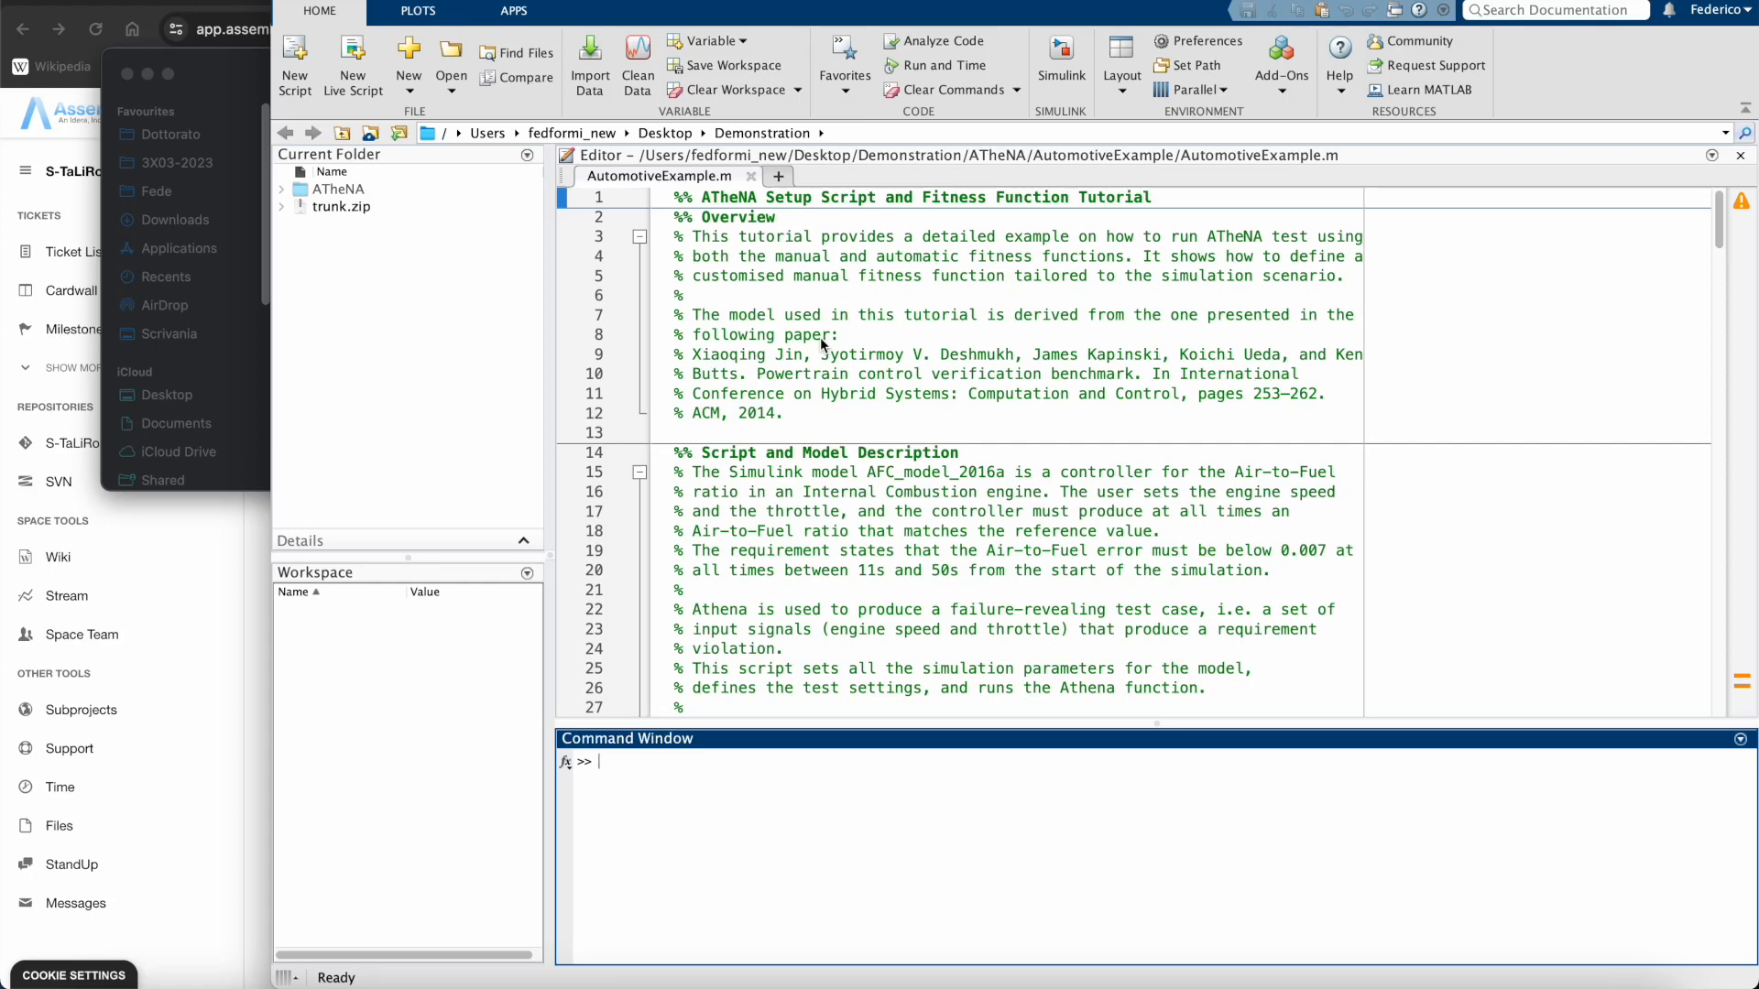
Step: Switch to the browser and examine the MathWorks table of supported and compatible compilers for Mac
click(226, 581)
click(700, 3)
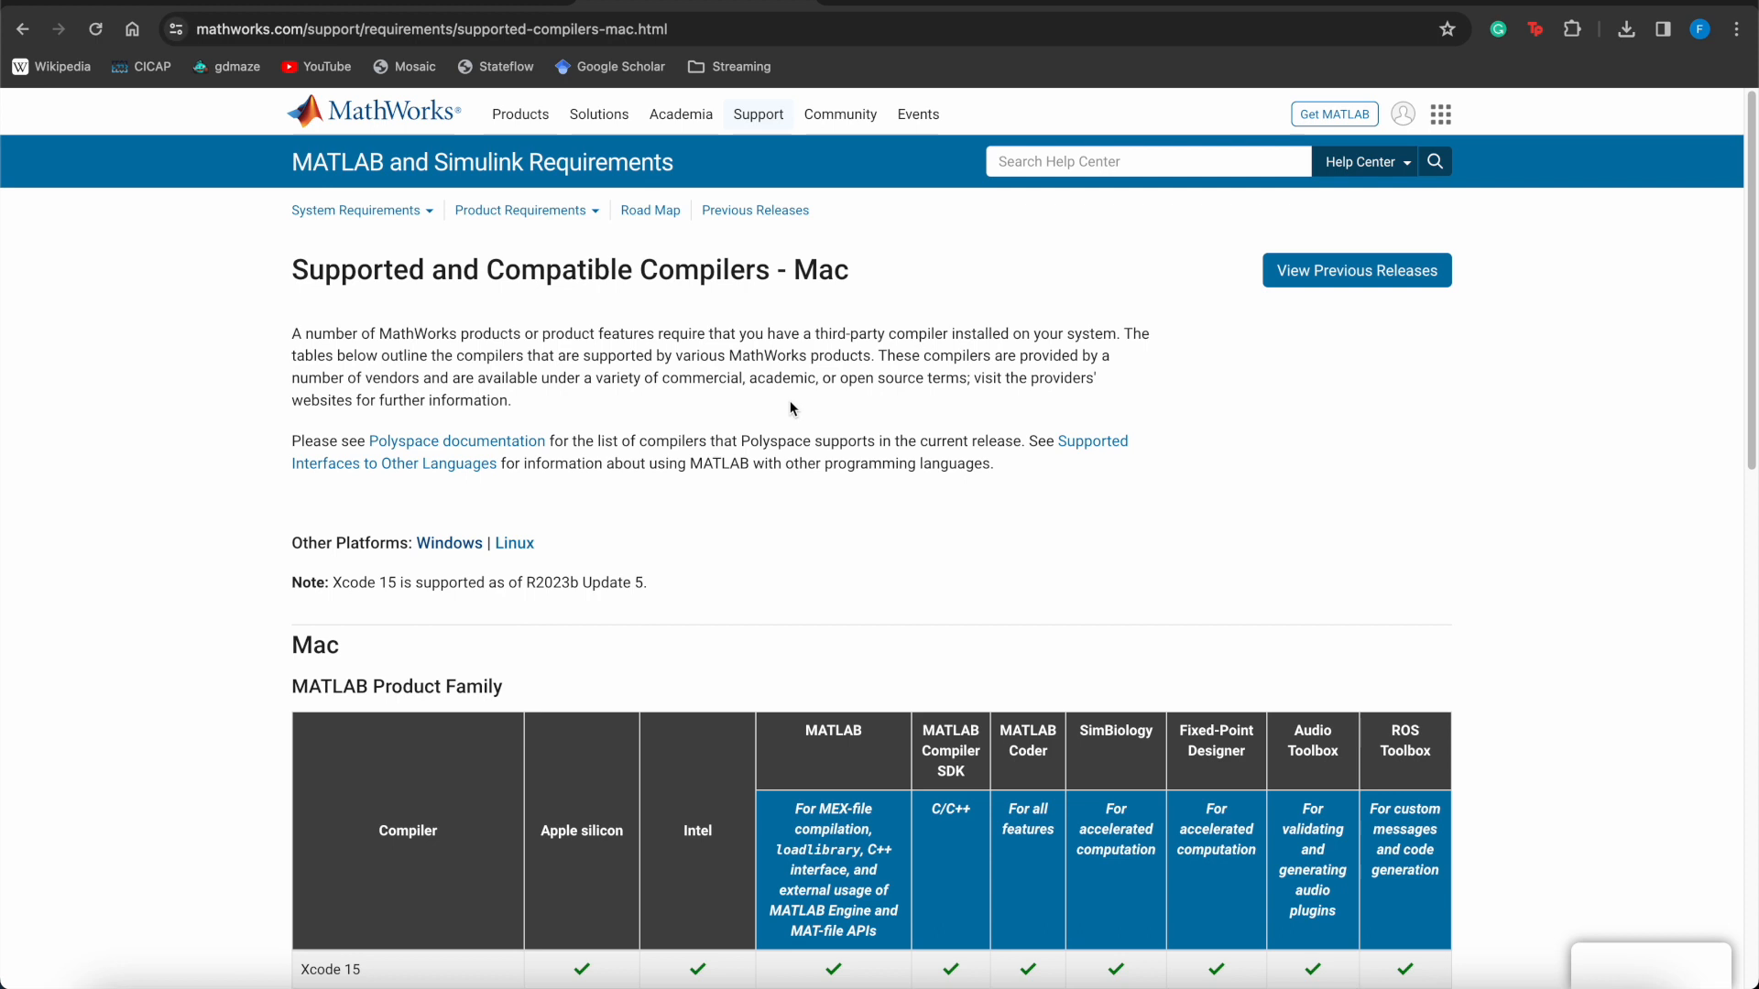
scroll(789, 408, down, 1)
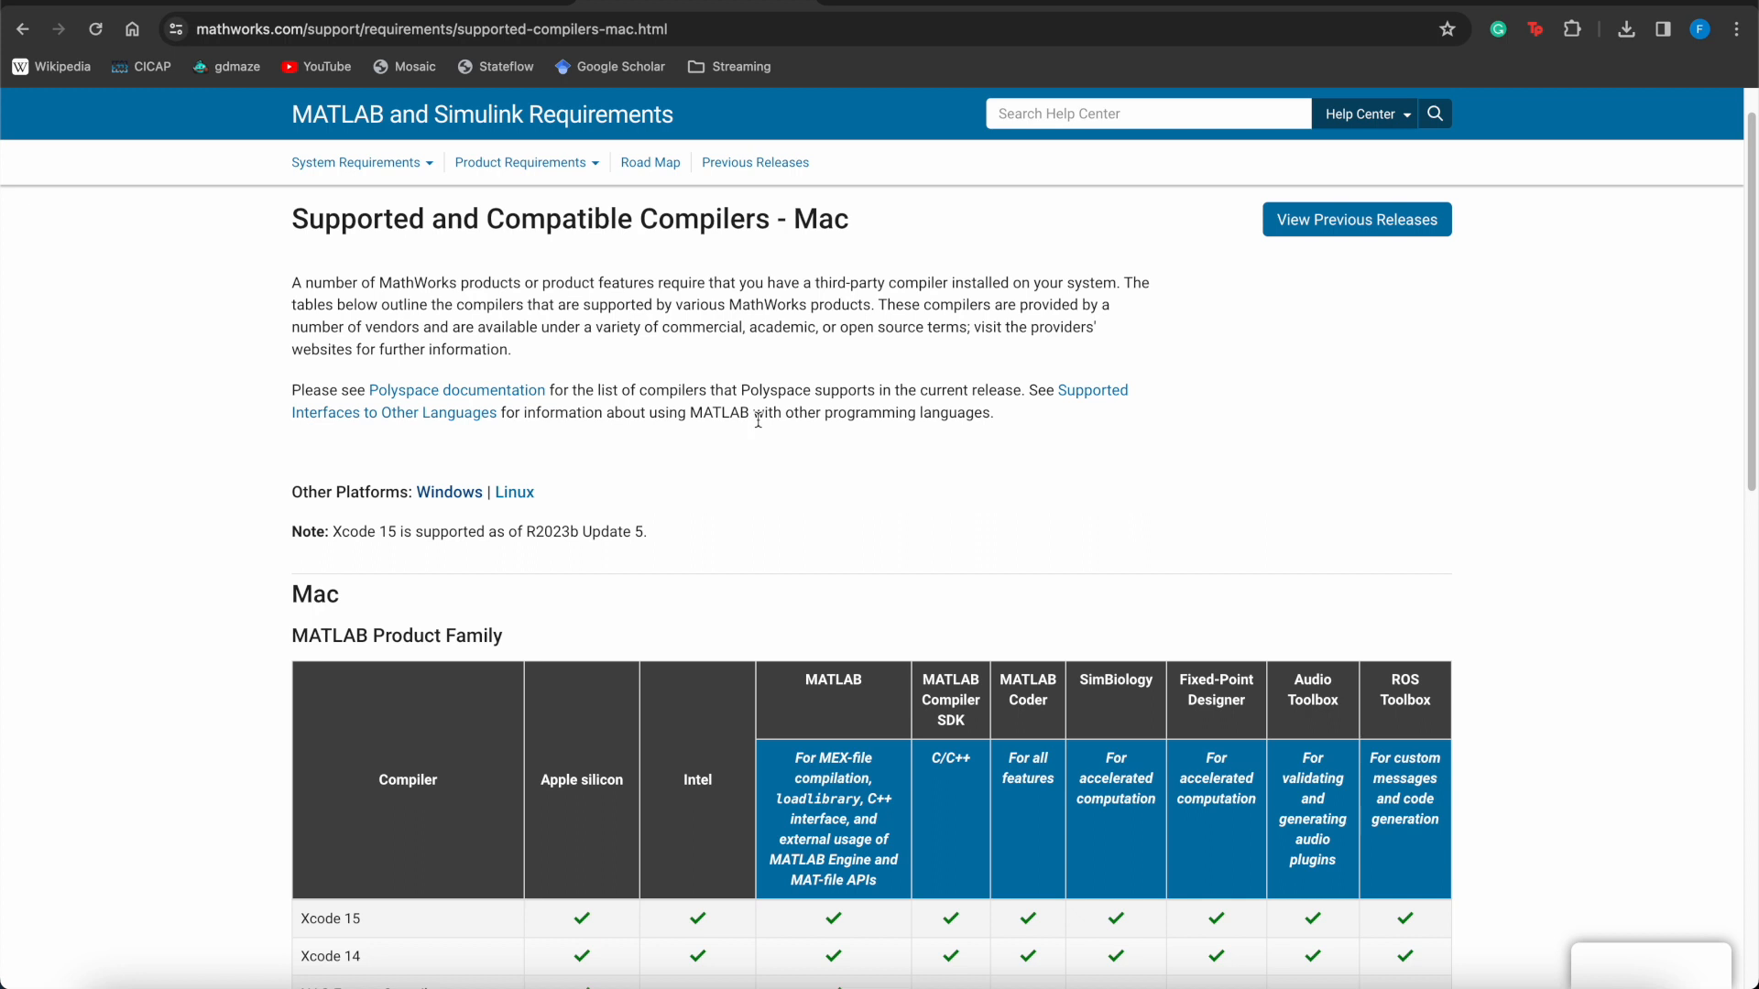
scroll(757, 420, down, 5)
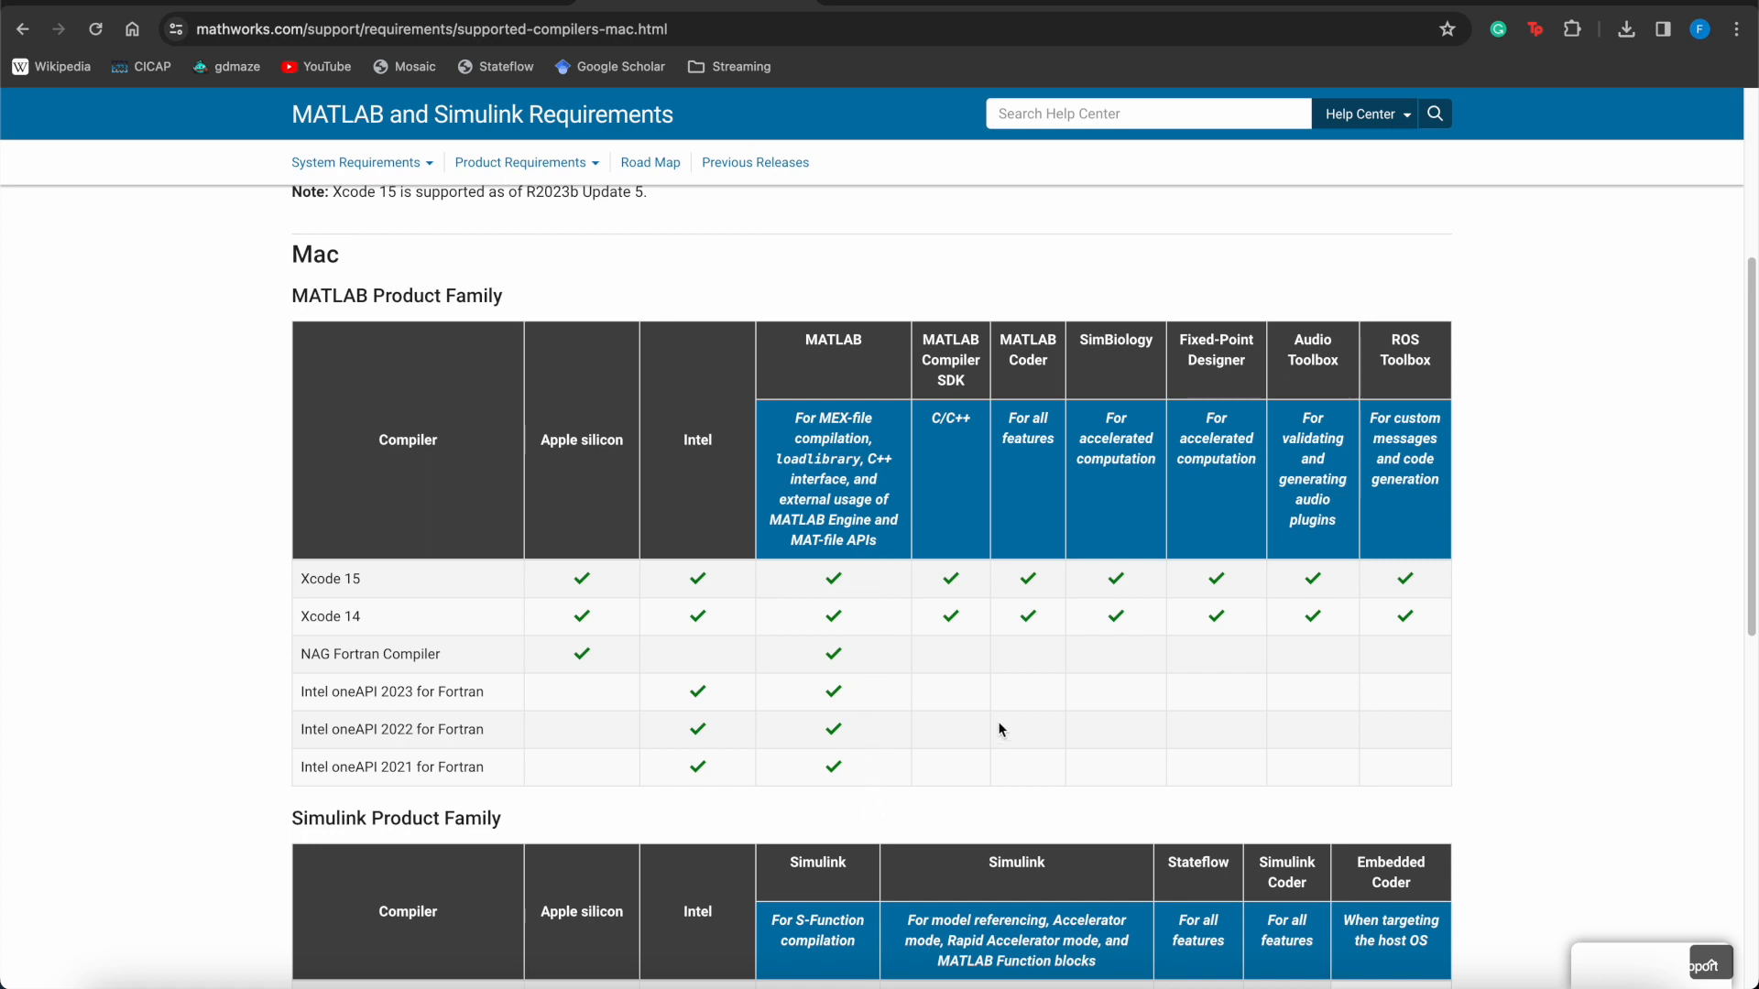
Step: Switch back to MATLAB, open the ATheNA folder, and add src with its subfolders to the path
click(1211, 985)
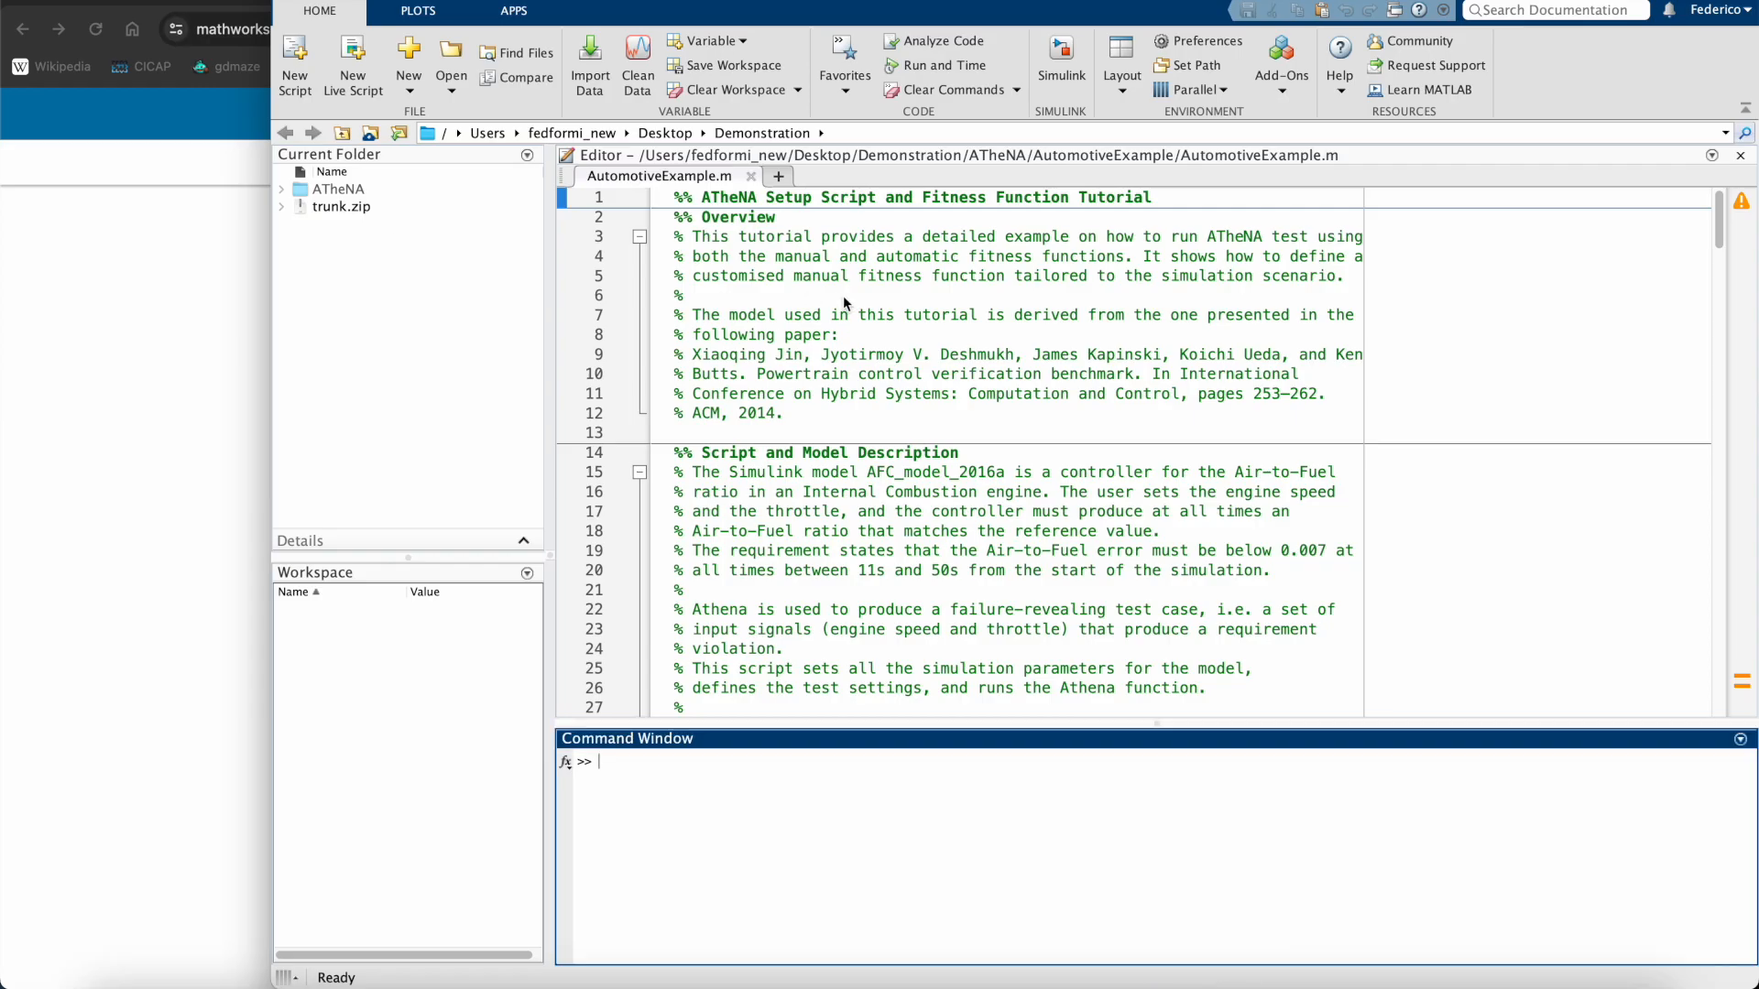
double_click(335, 193)
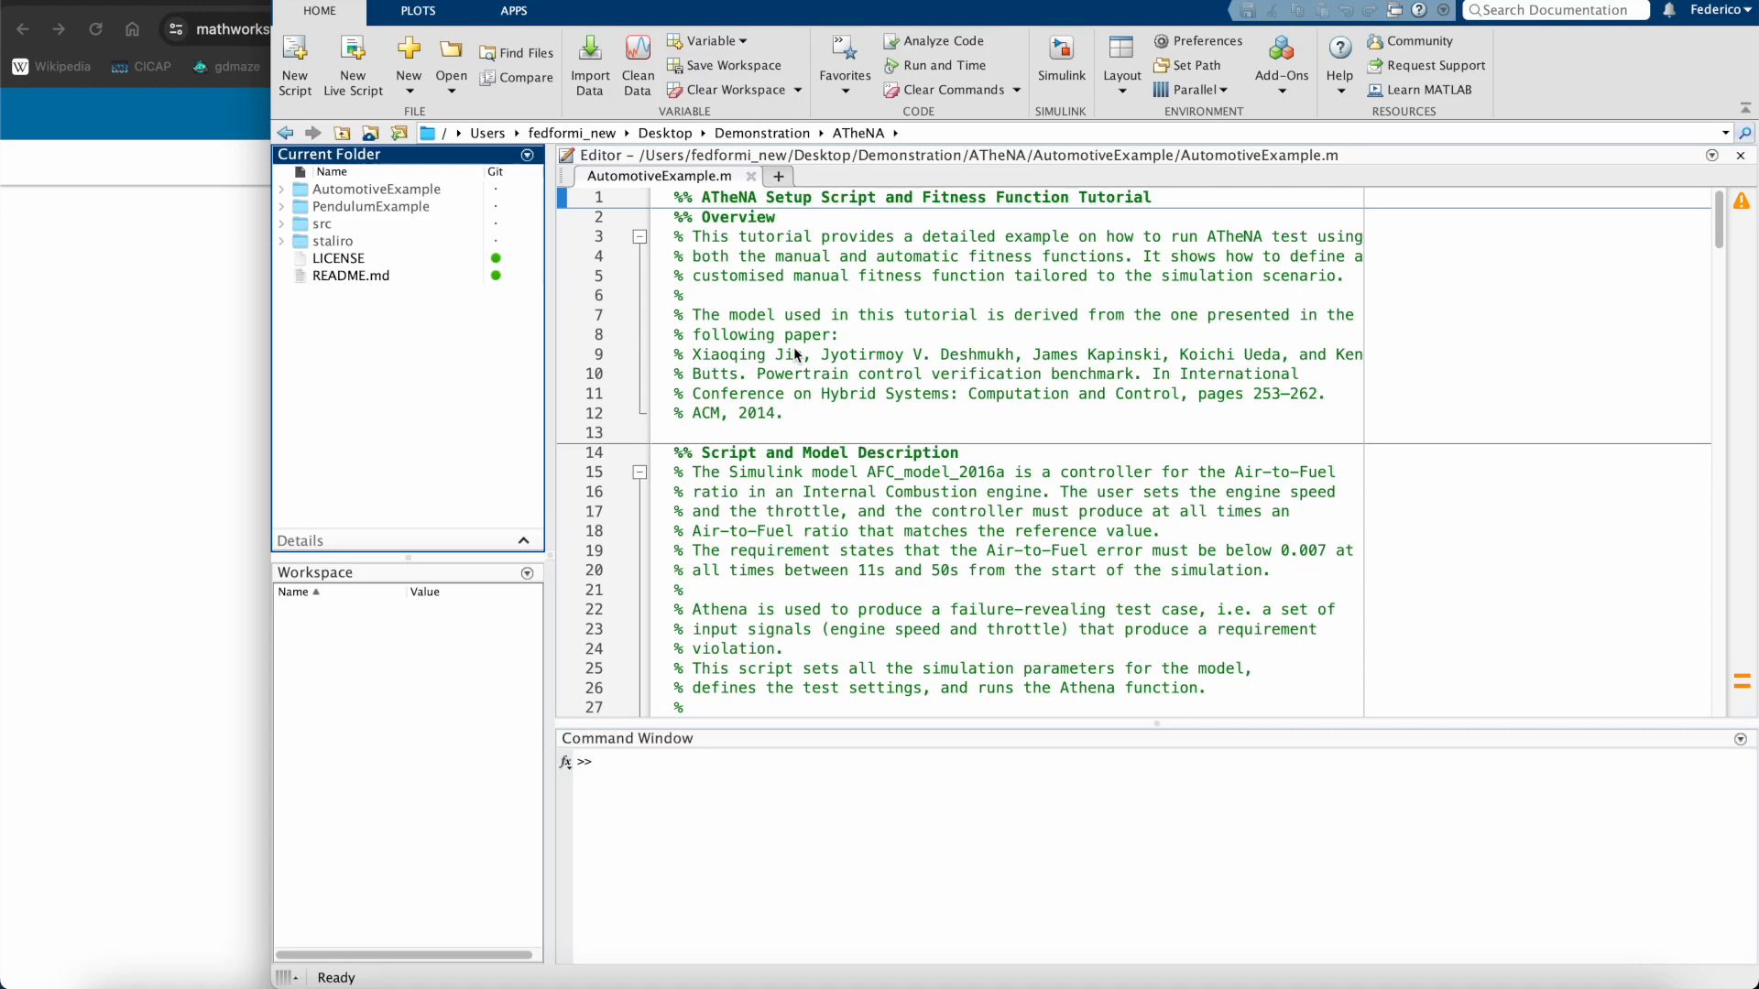
click(350, 396)
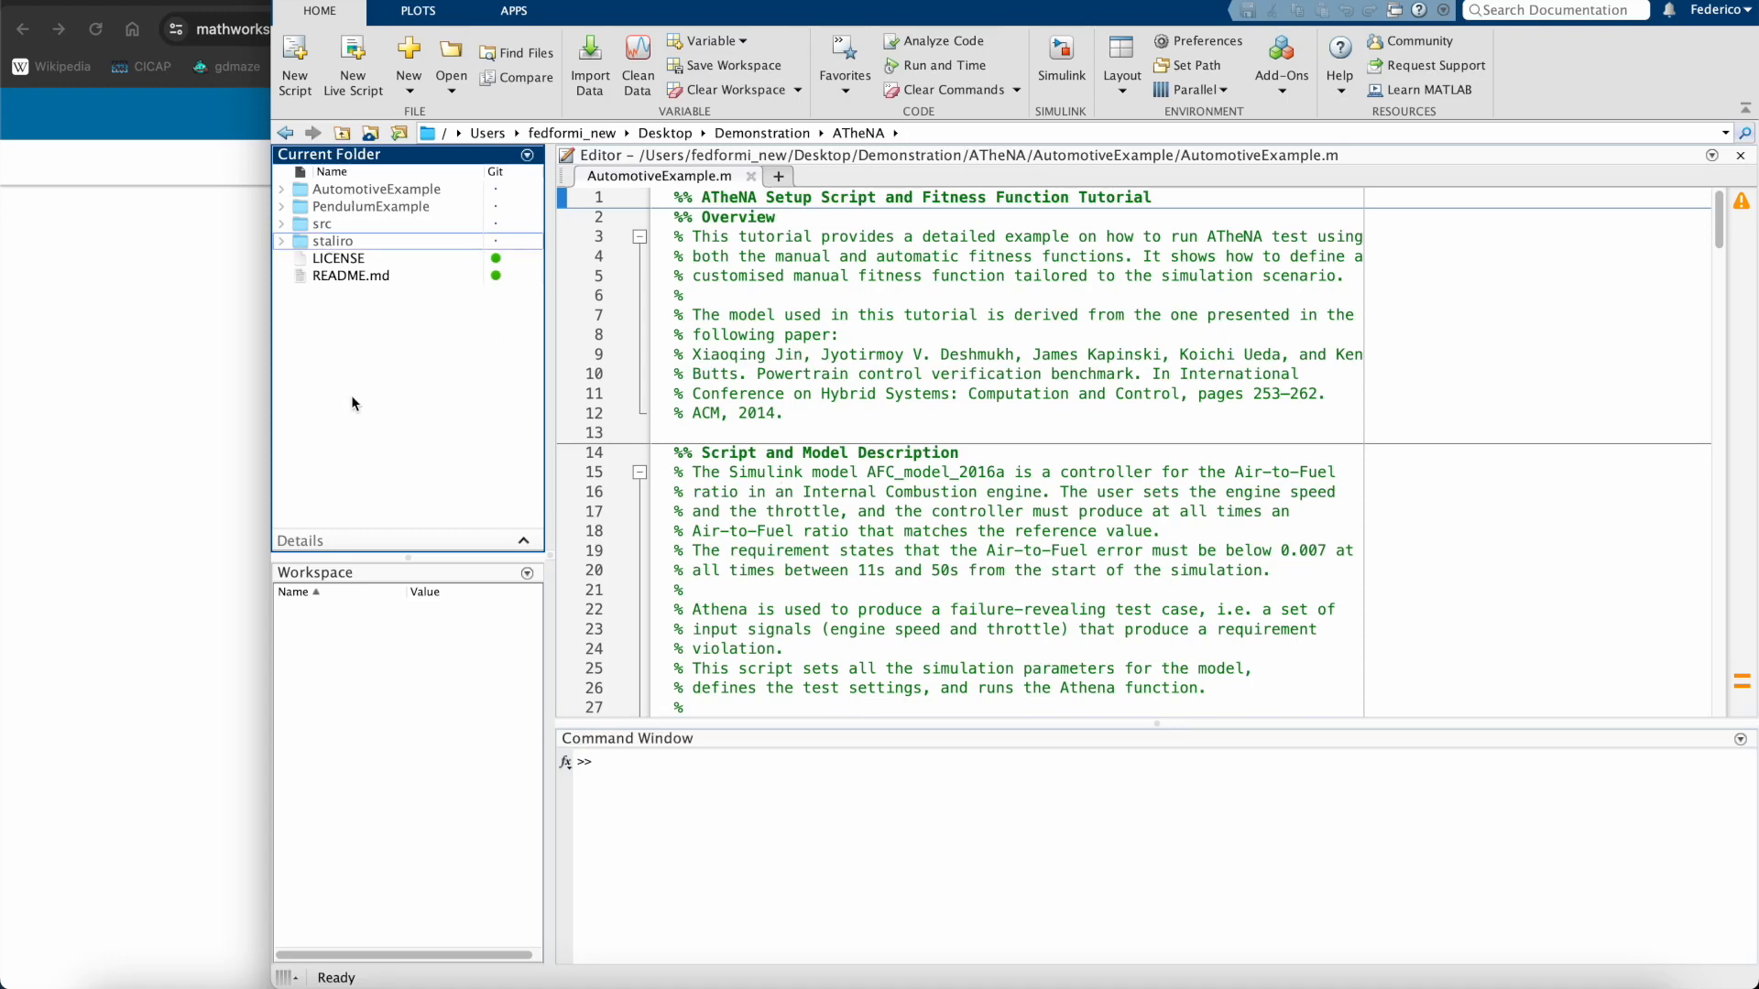
right_click(306, 220)
mouse_move(533, 537)
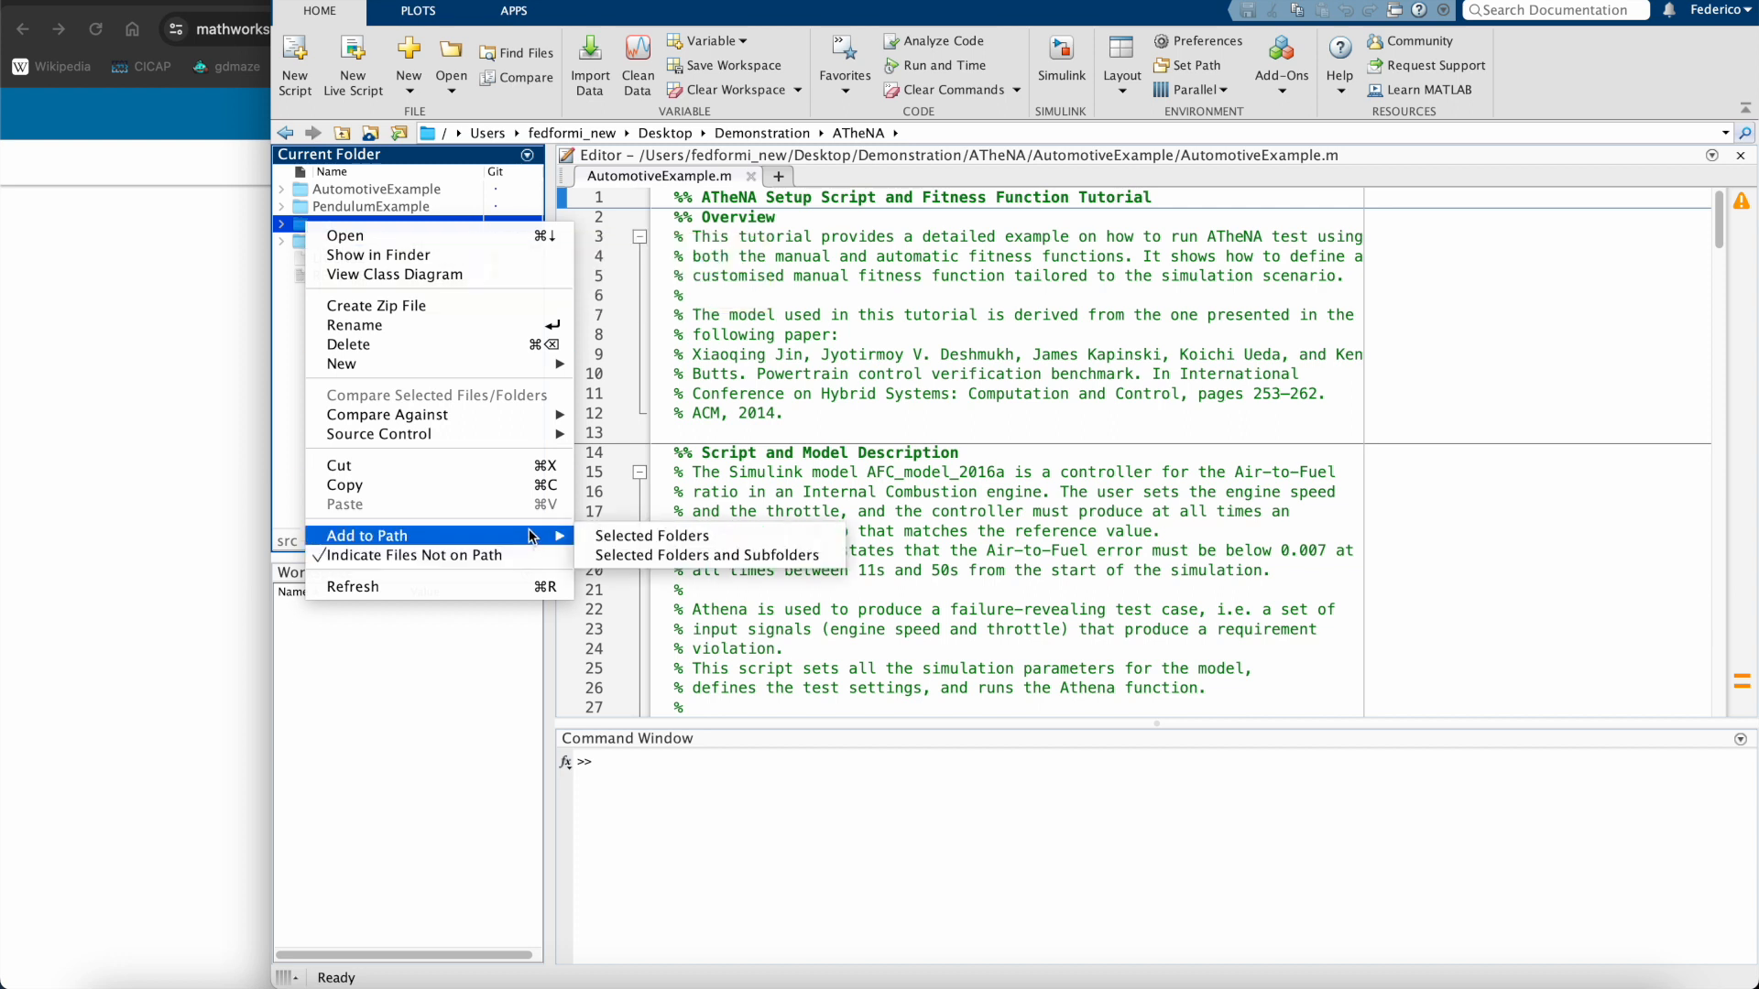
click(707, 555)
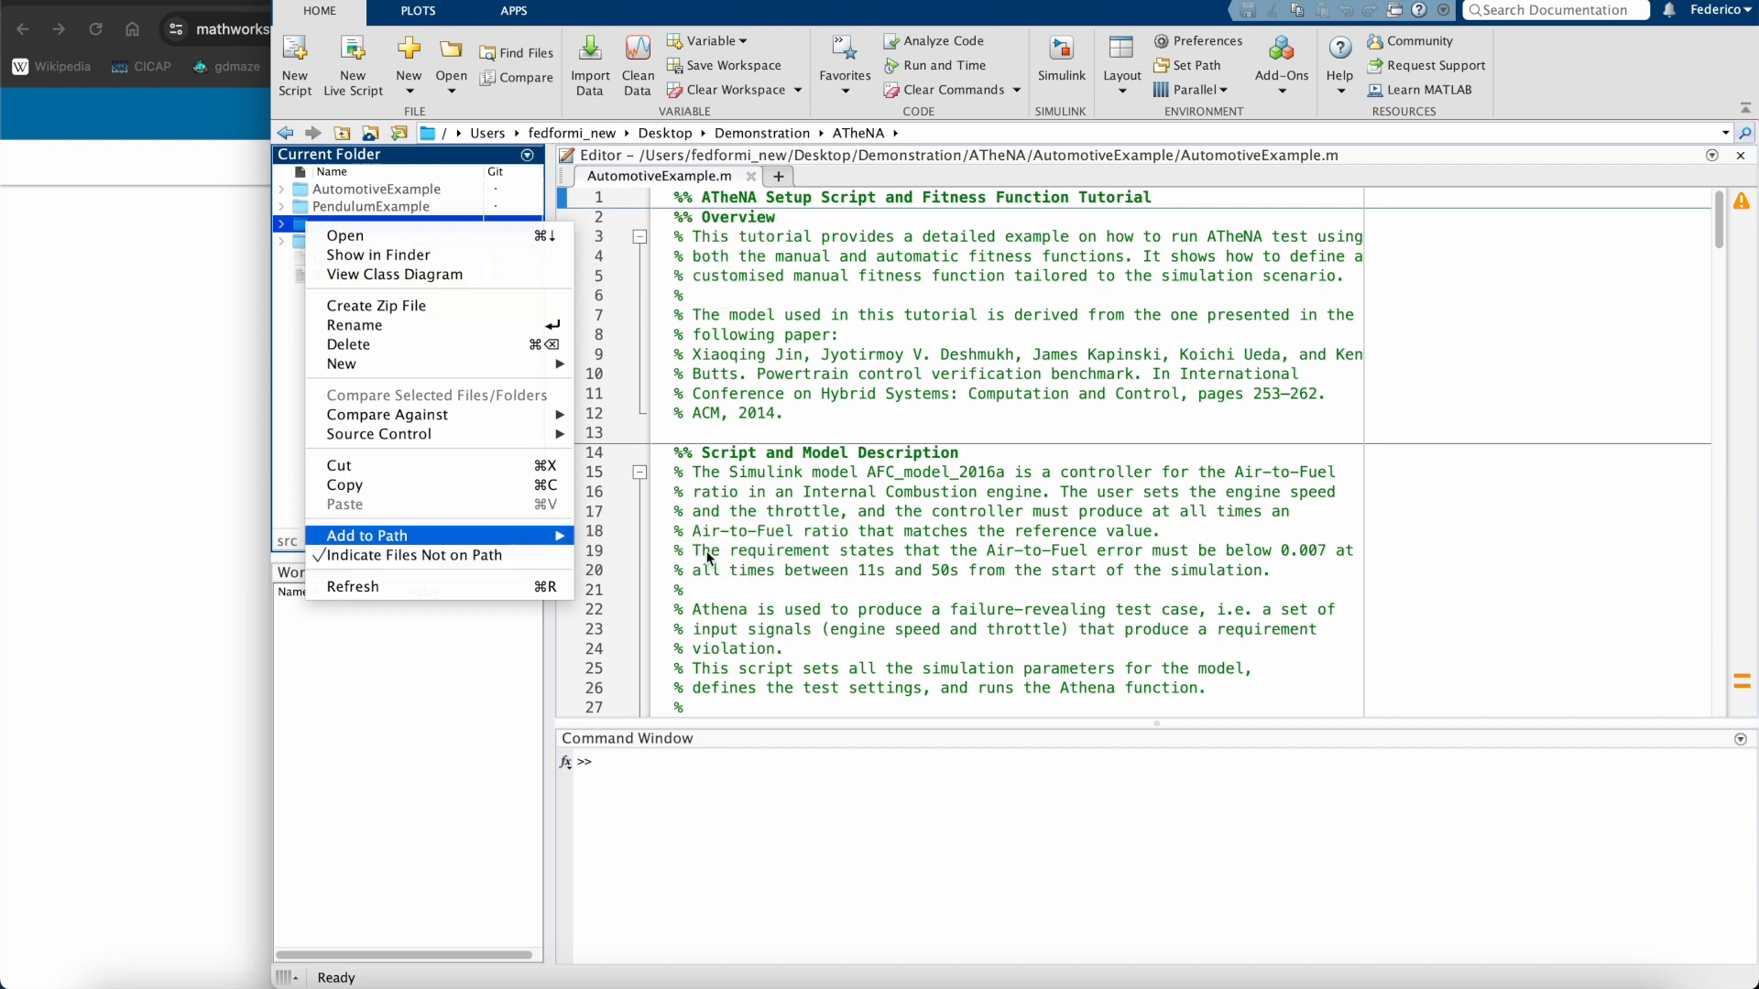
click(282, 224)
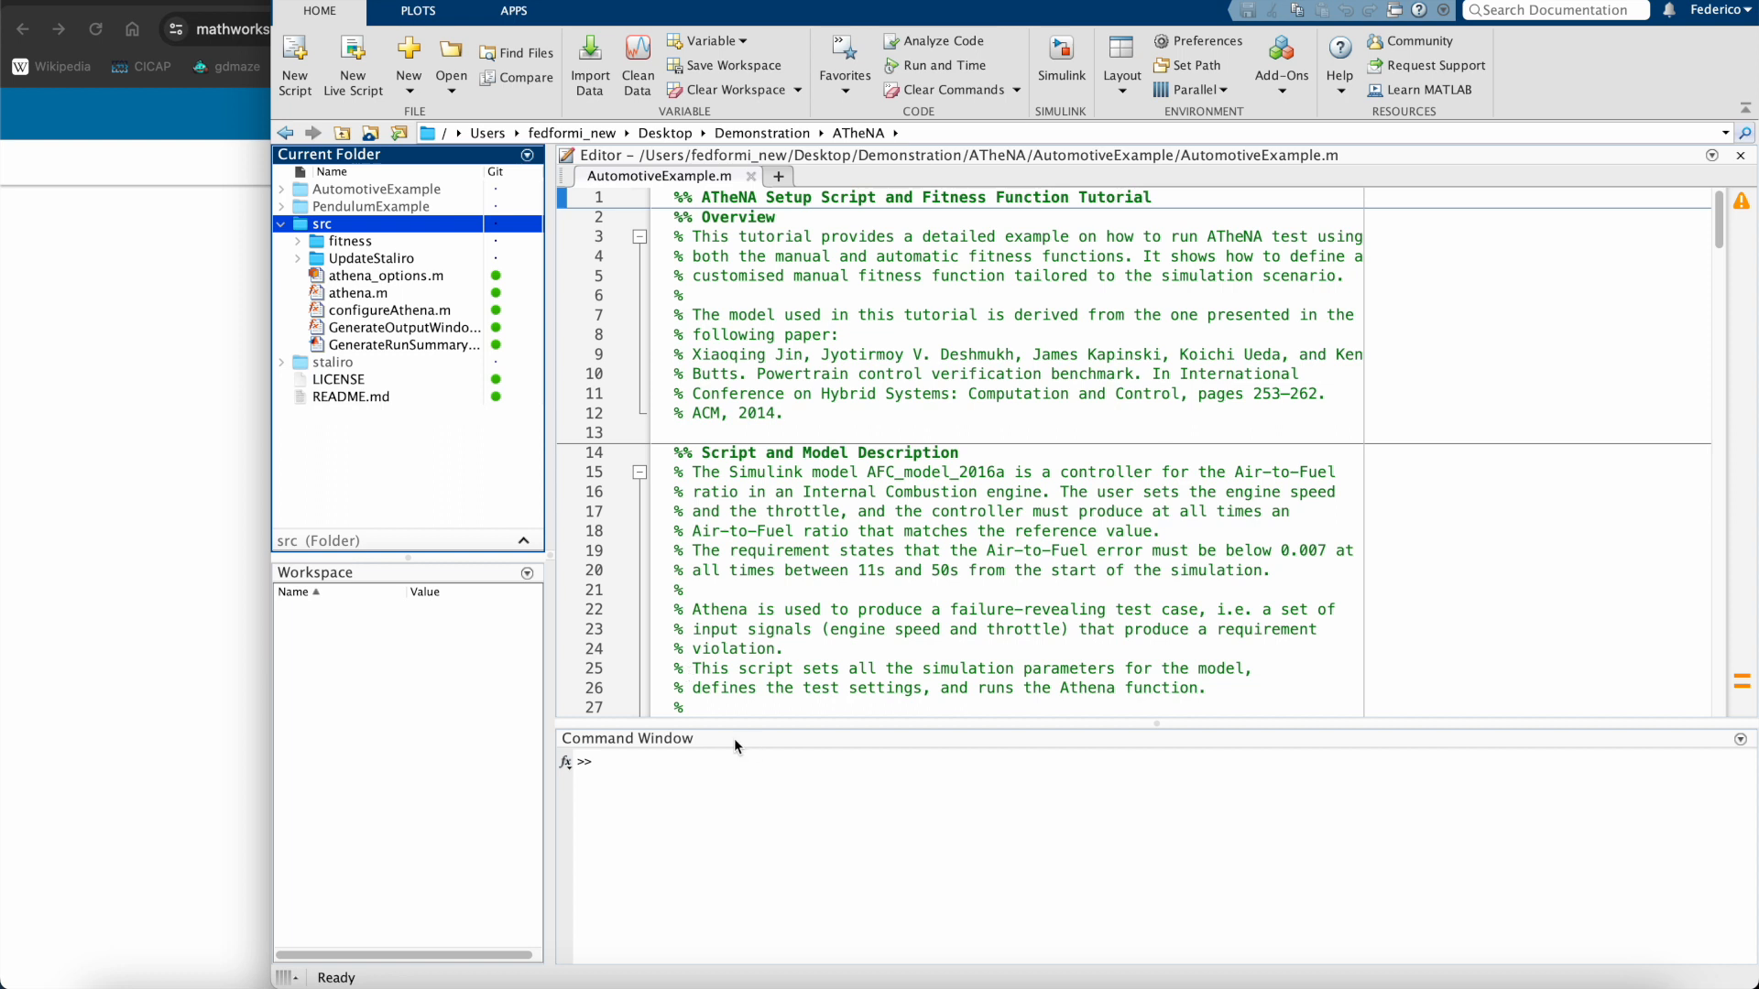
Step: Run configureAthena('staliro') in MATLAB to configure ATheNA with the staliro folder
click(746, 778)
text(co)
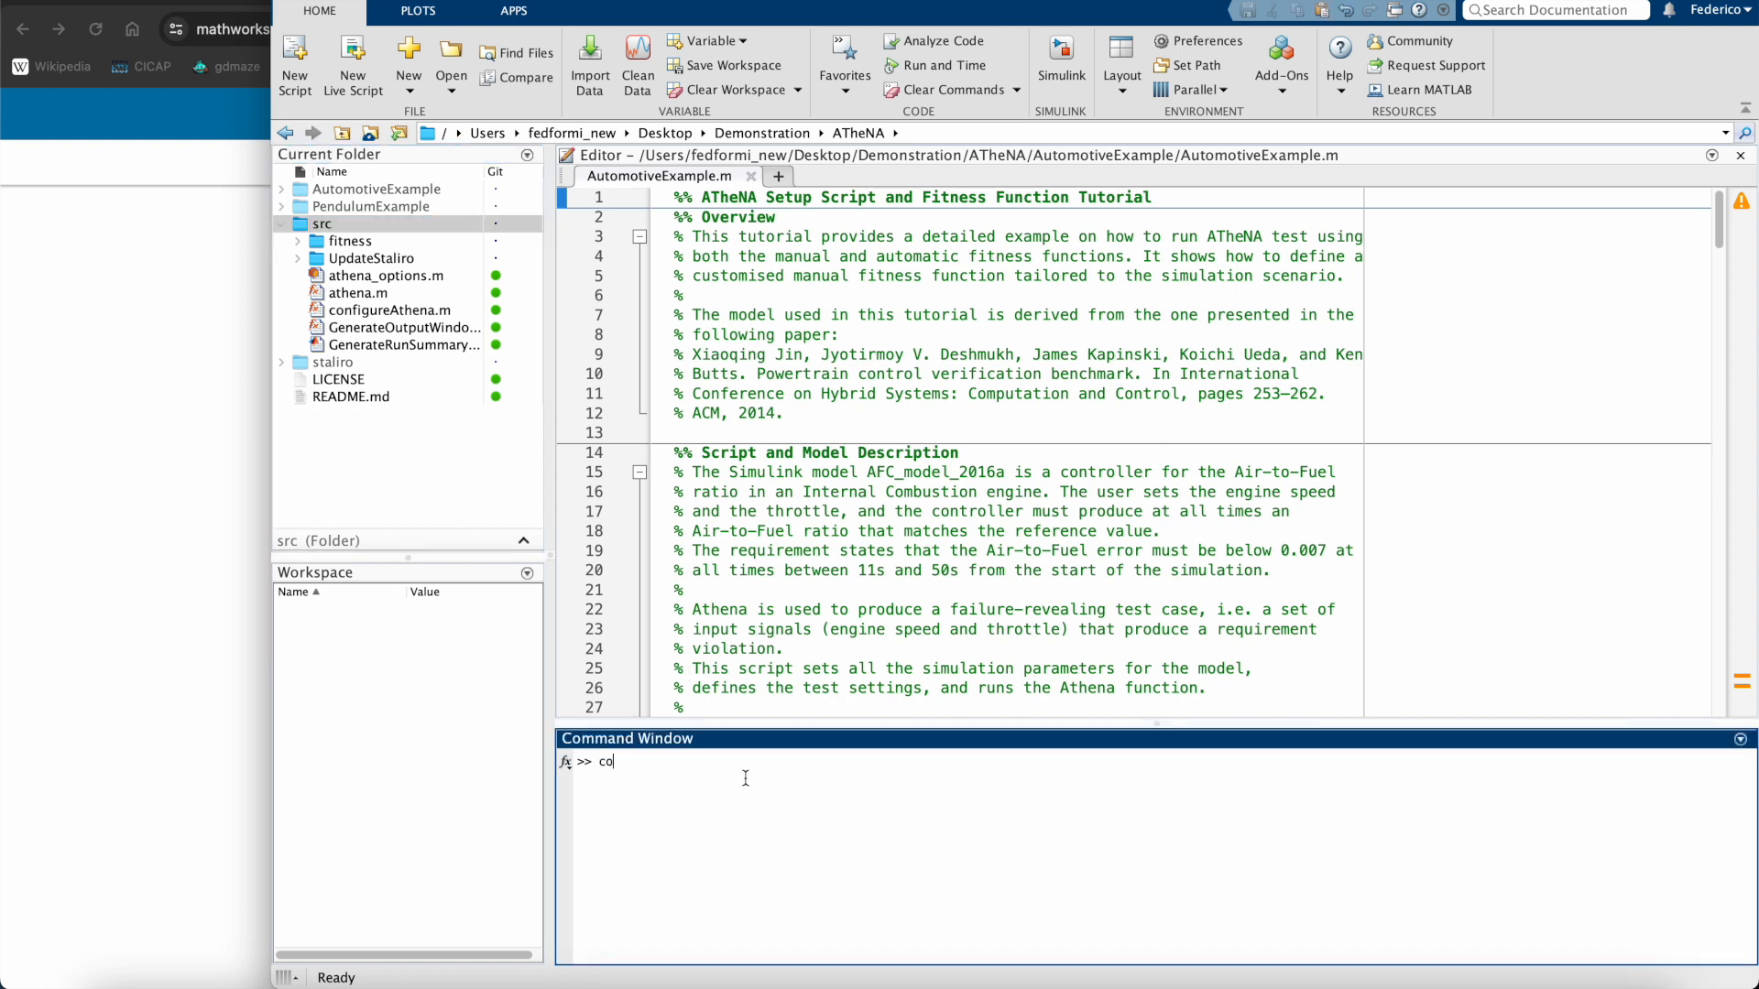
text(nfigureAthena()
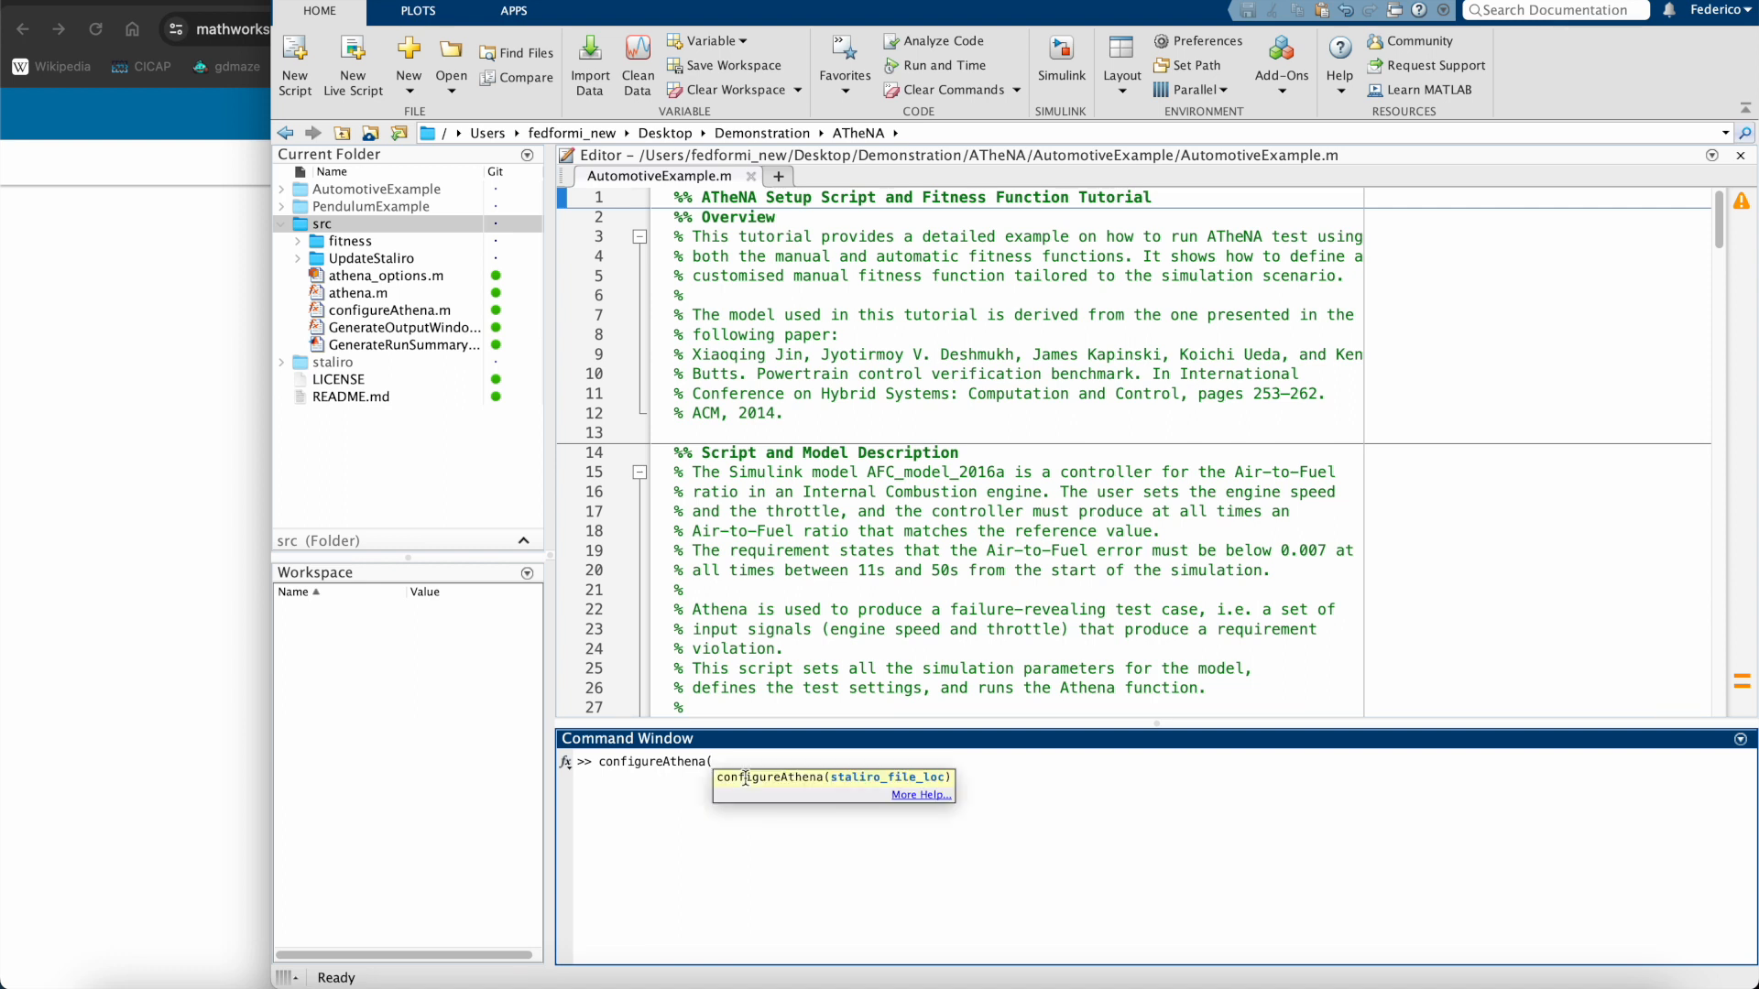
text('staliro'))
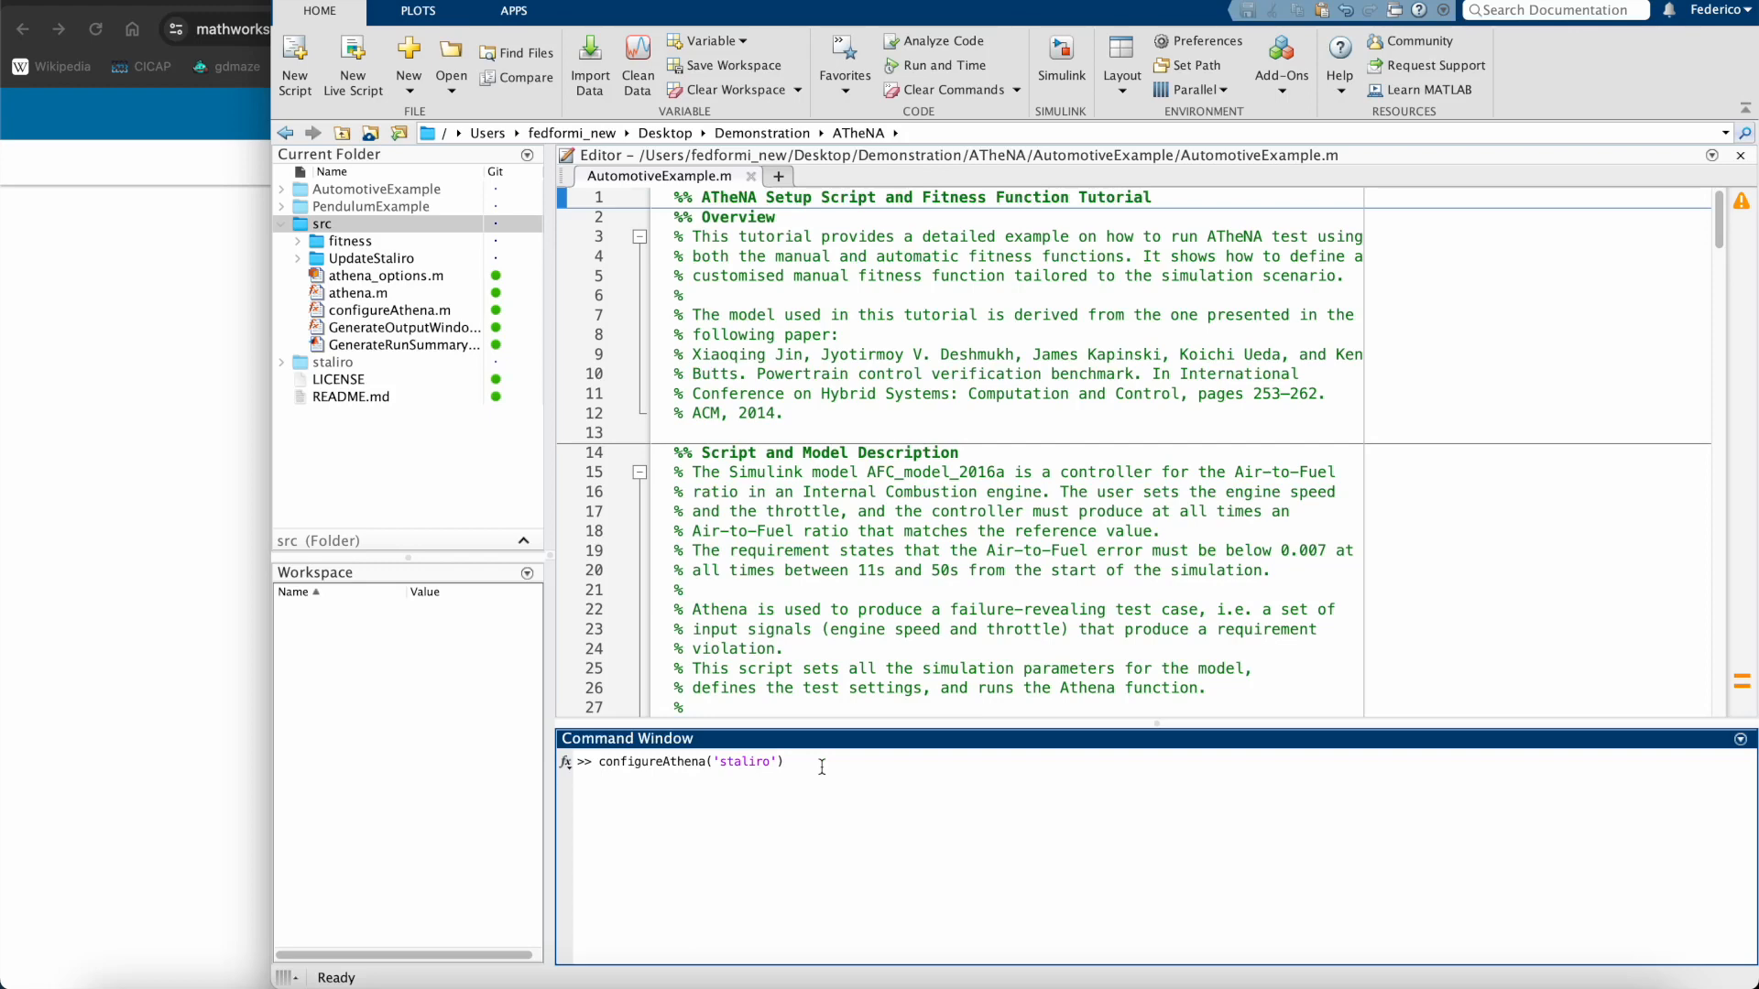
key(Return)
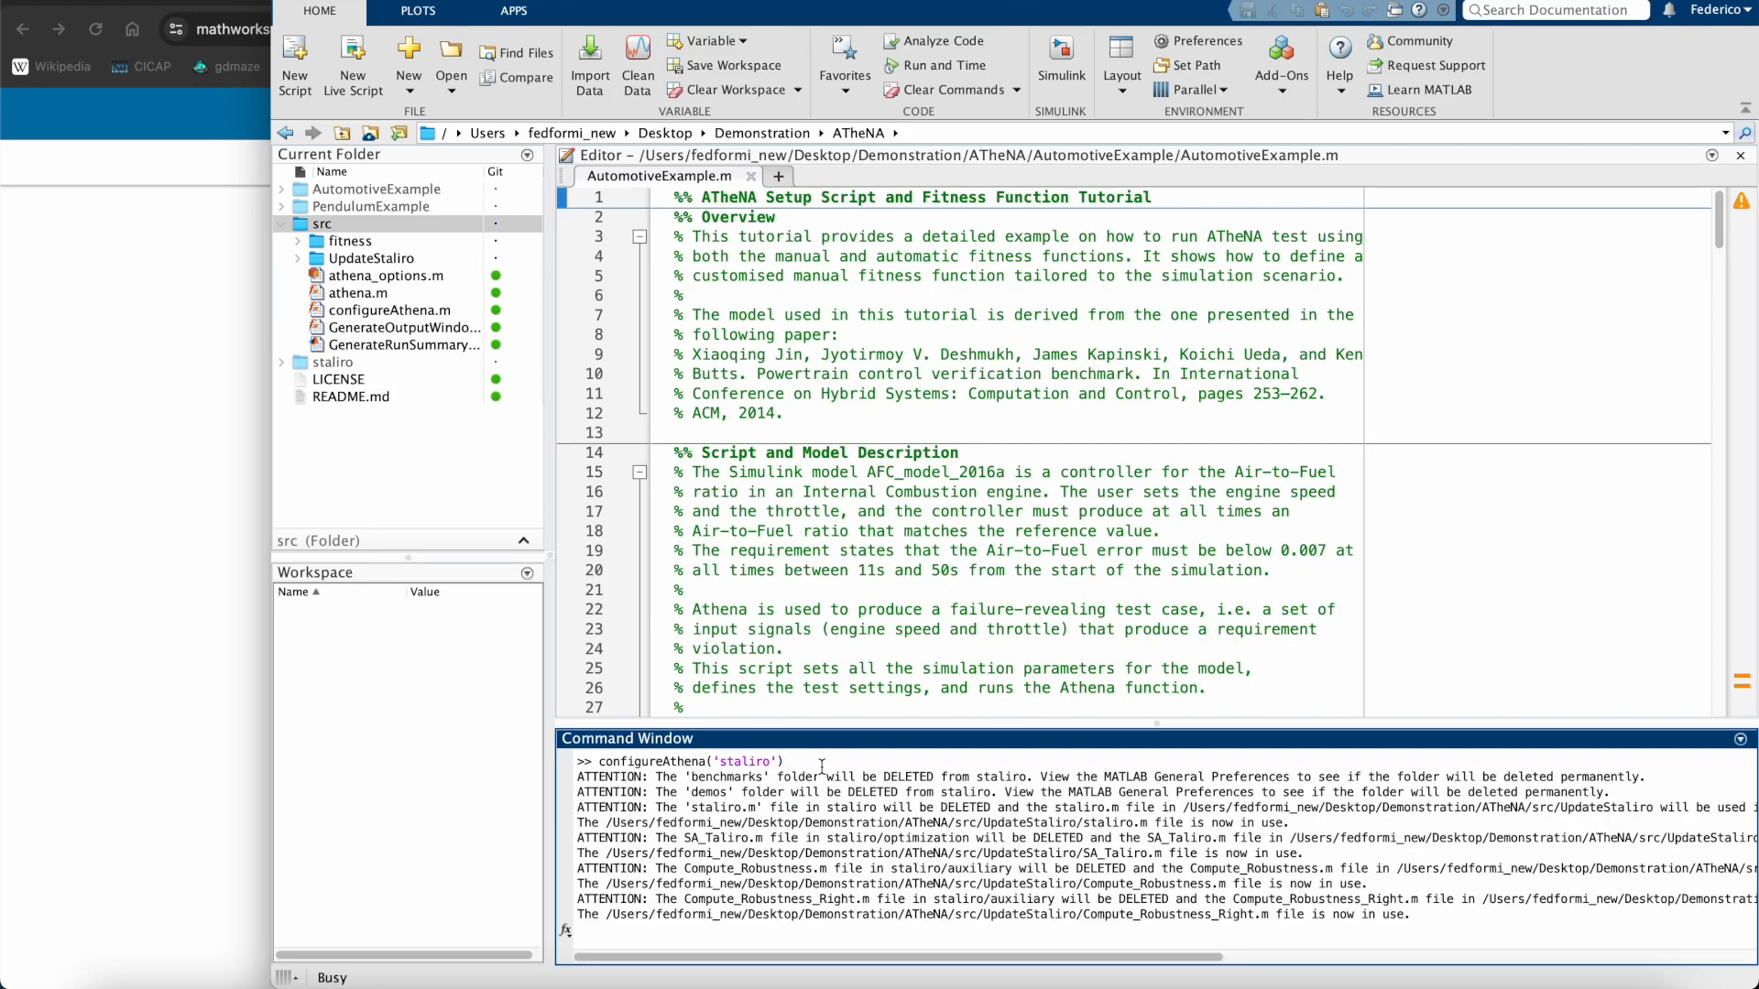